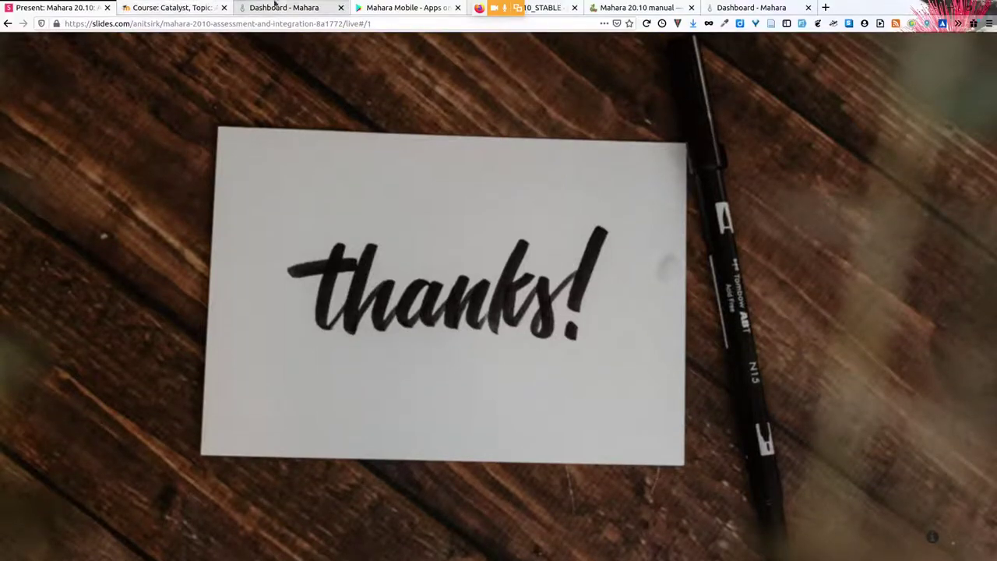
Switch to the Mahara dashboard and look over its shortcuts, latest changes, inbox, portfolios and watched pages.
click(281, 8)
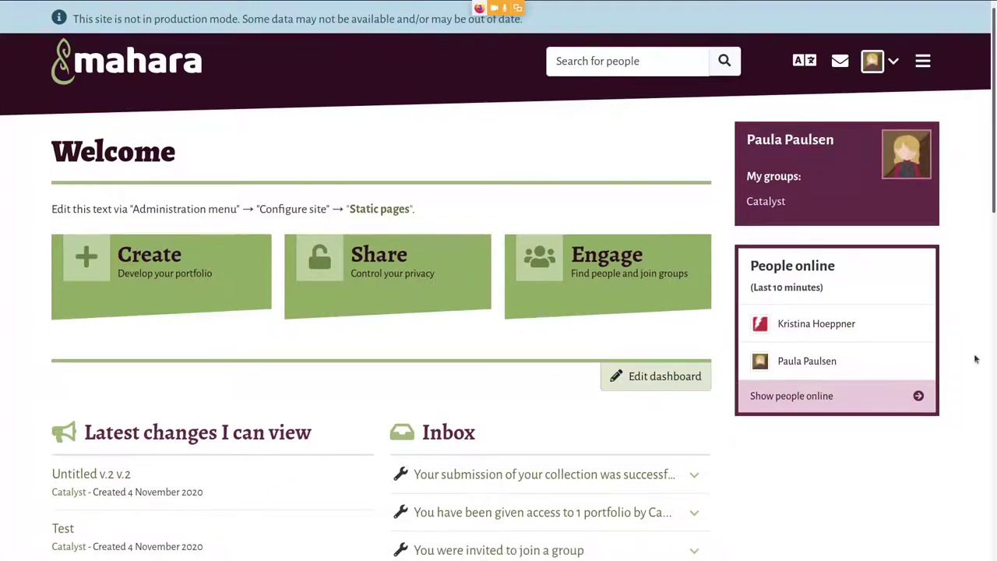
scroll(976, 359, down, 2)
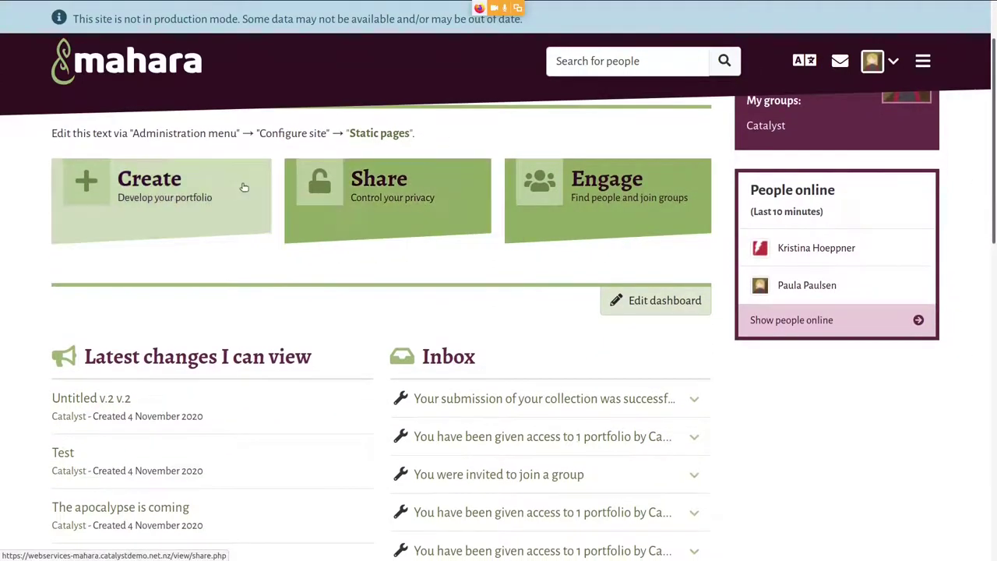
scroll(568, 354, down, 8)
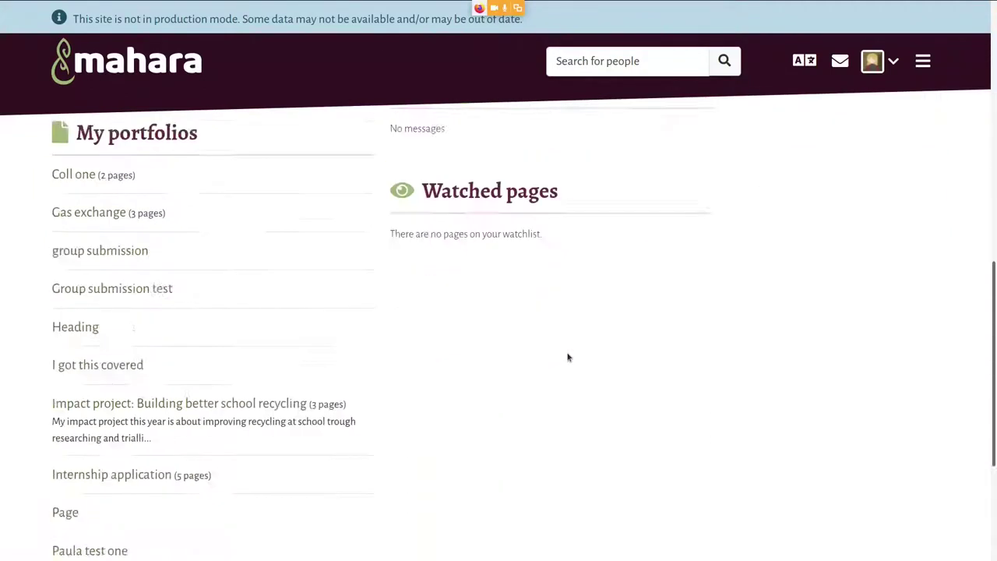
scroll(568, 358, down, 2)
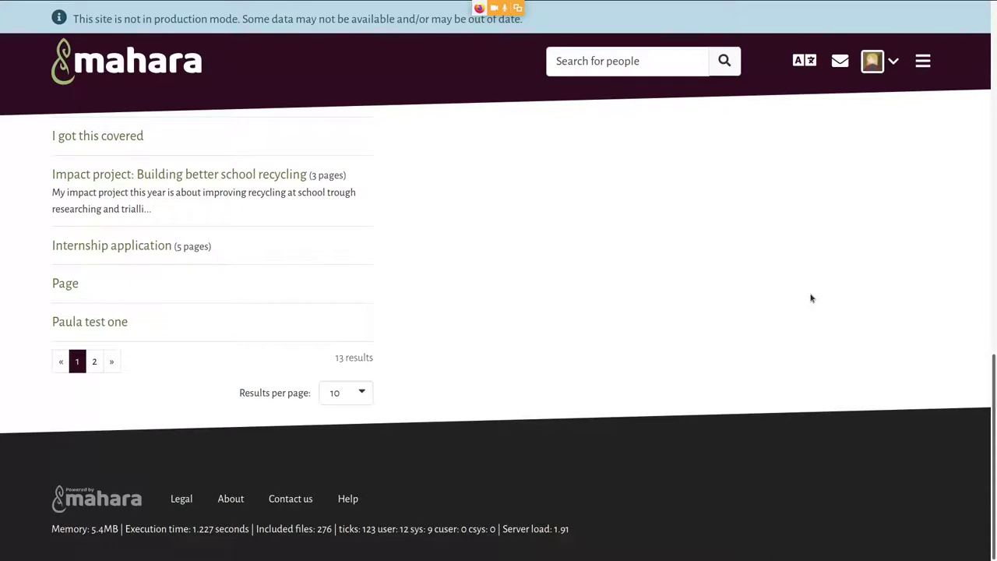
scroll(810, 298, up, 10)
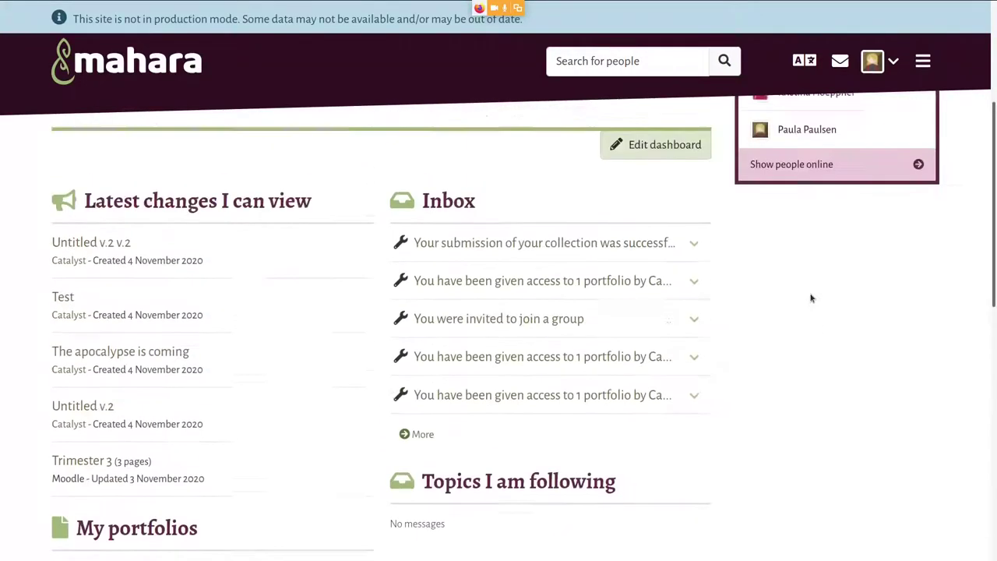
scroll(811, 298, up, 3)
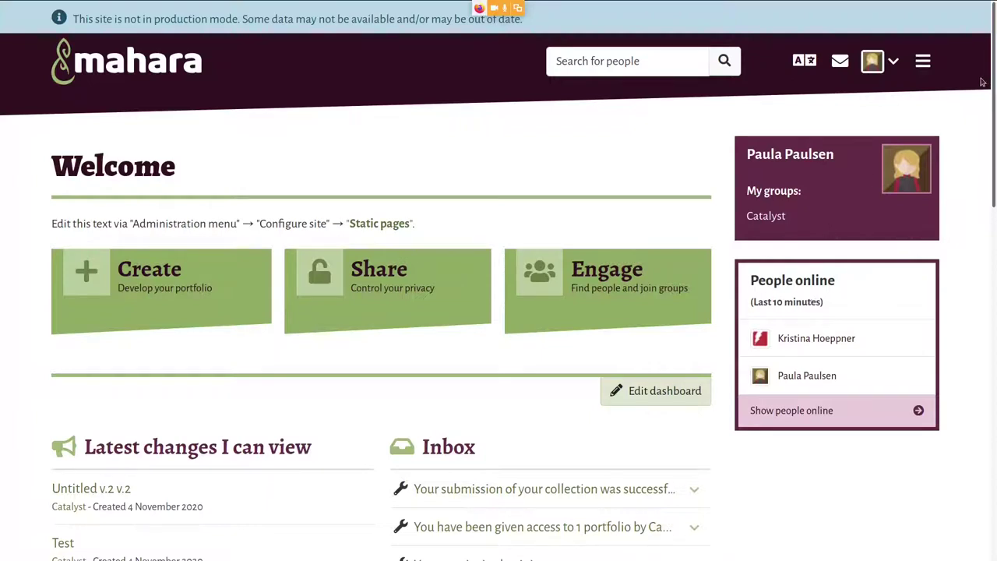
Open the Pages and collections overview.
click(925, 62)
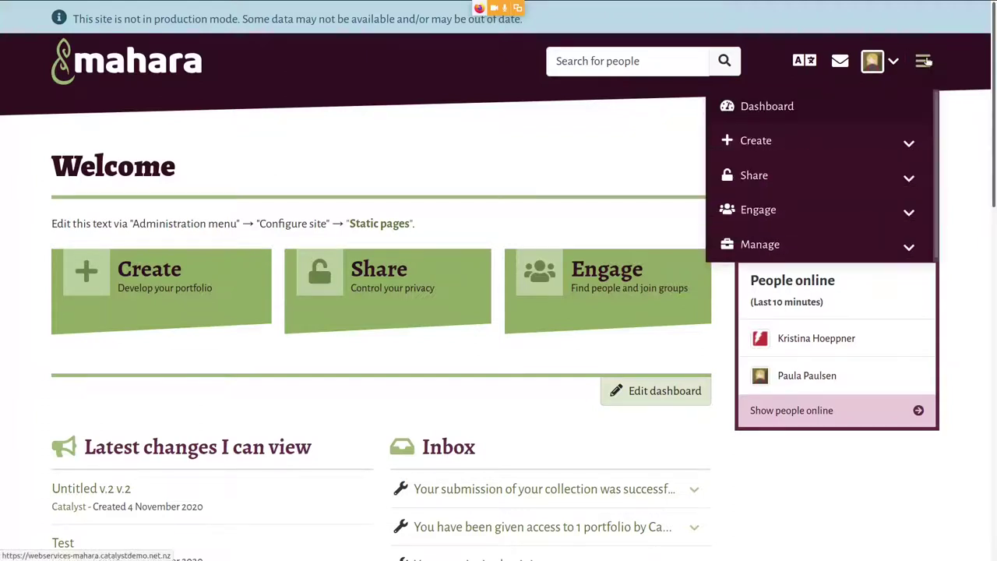
click(873, 147)
click(819, 184)
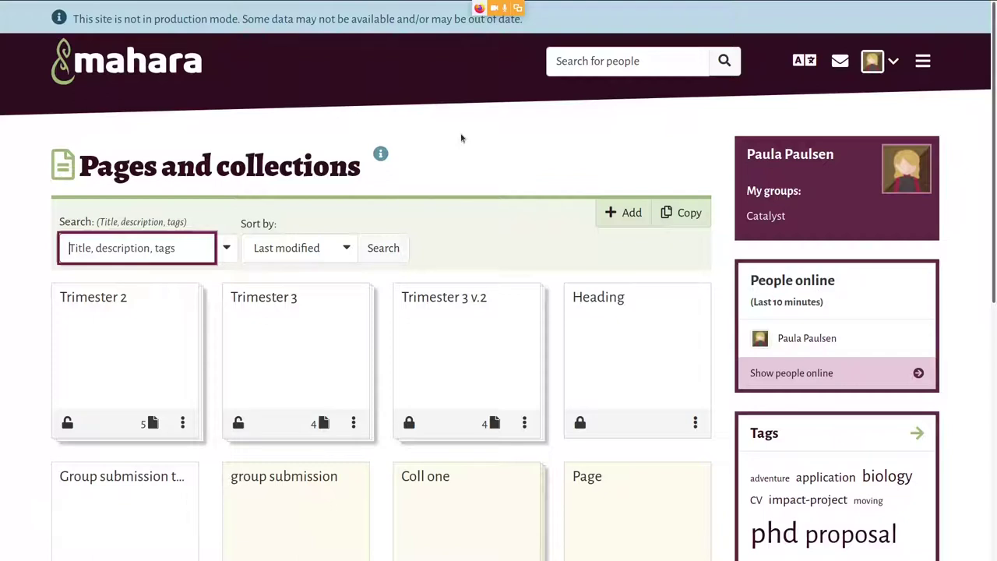
Open the Activity 1 reflection page of the Trimester 2 collection, hide the block details and expand the page instructions.
click(152, 423)
click(217, 314)
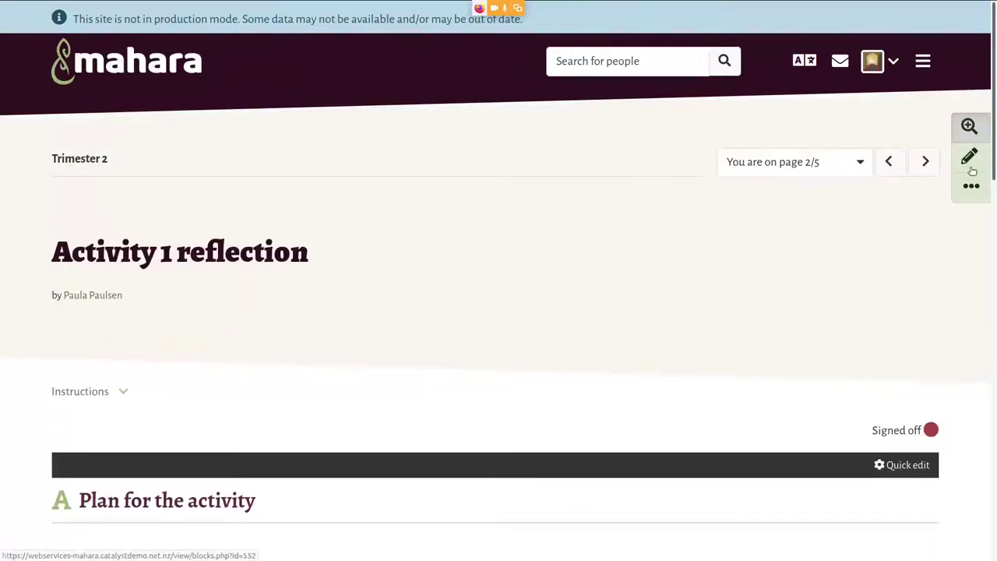
click(975, 120)
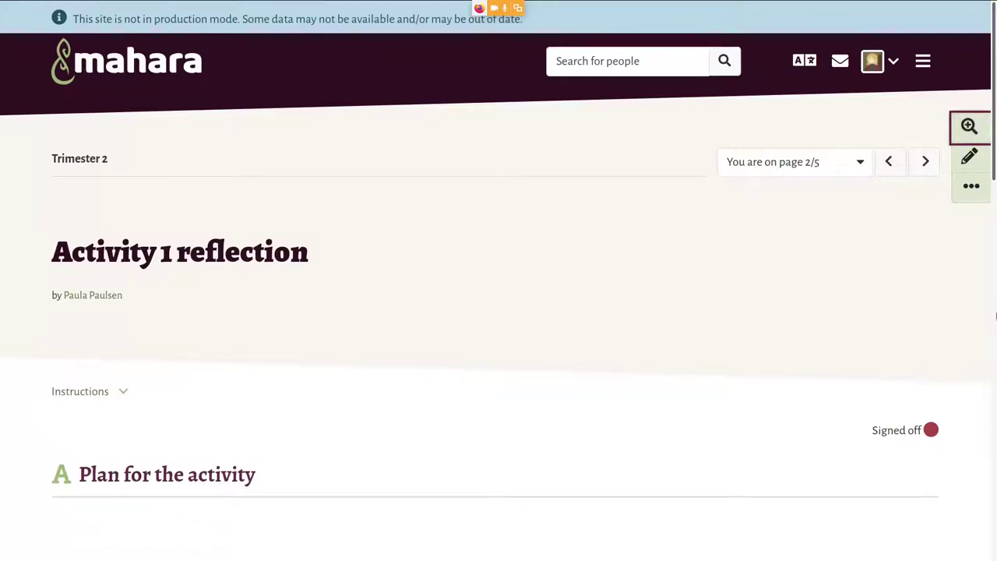
click(74, 391)
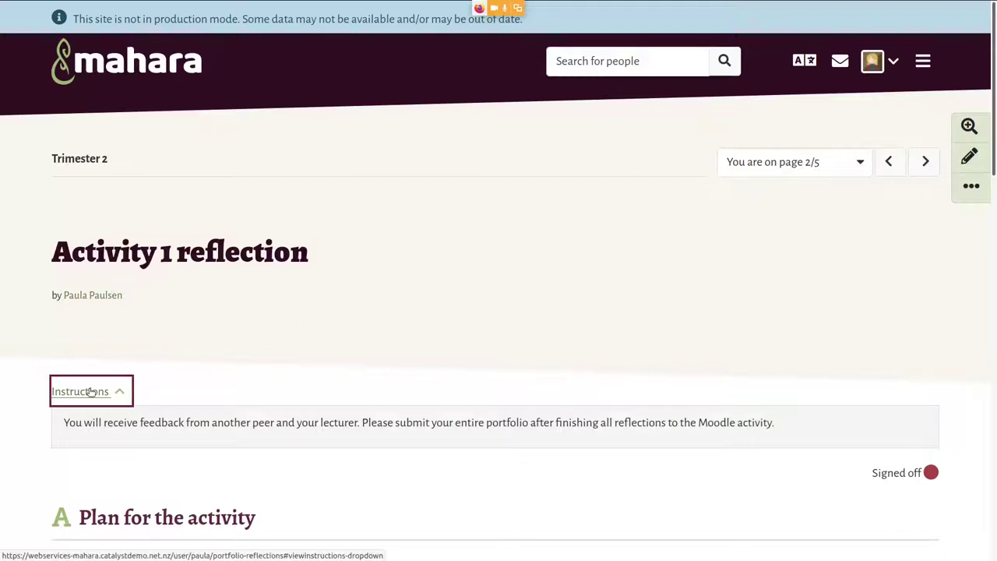
Open the settings of the Trimester 2 Activity 1 reflection page and examine its advanced options, including the instructions and the template switch.
click(964, 158)
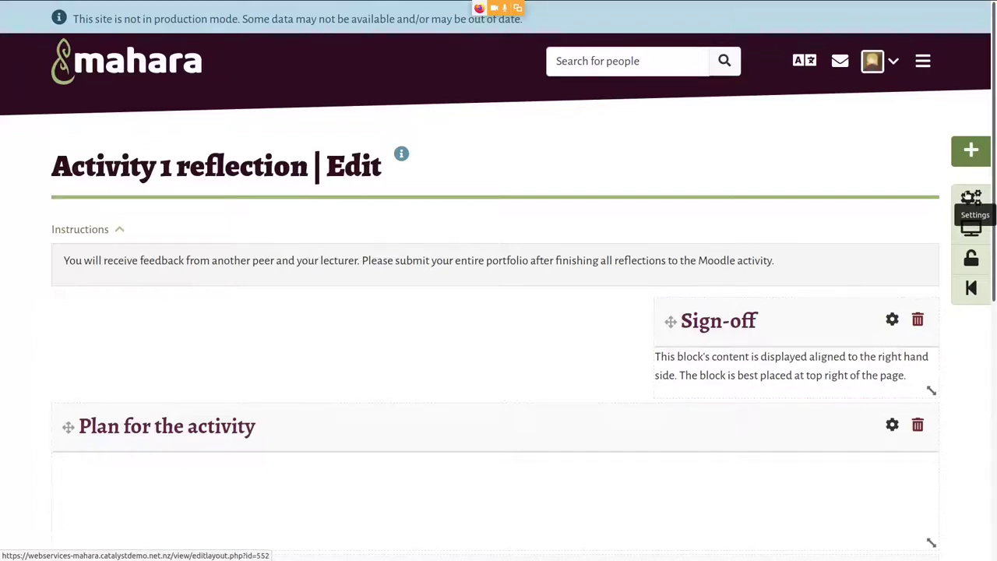
click(970, 198)
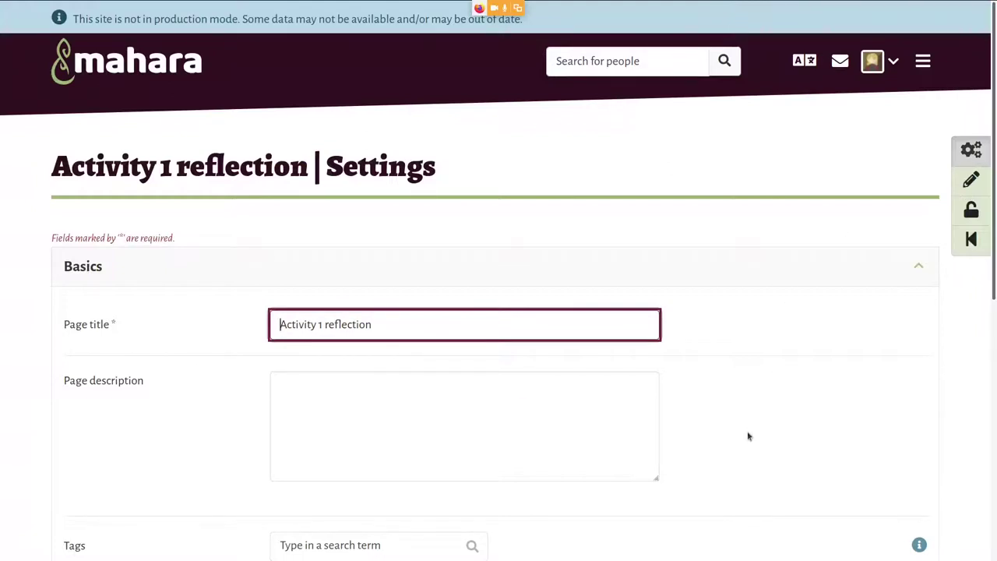
scroll(748, 436, down, 2)
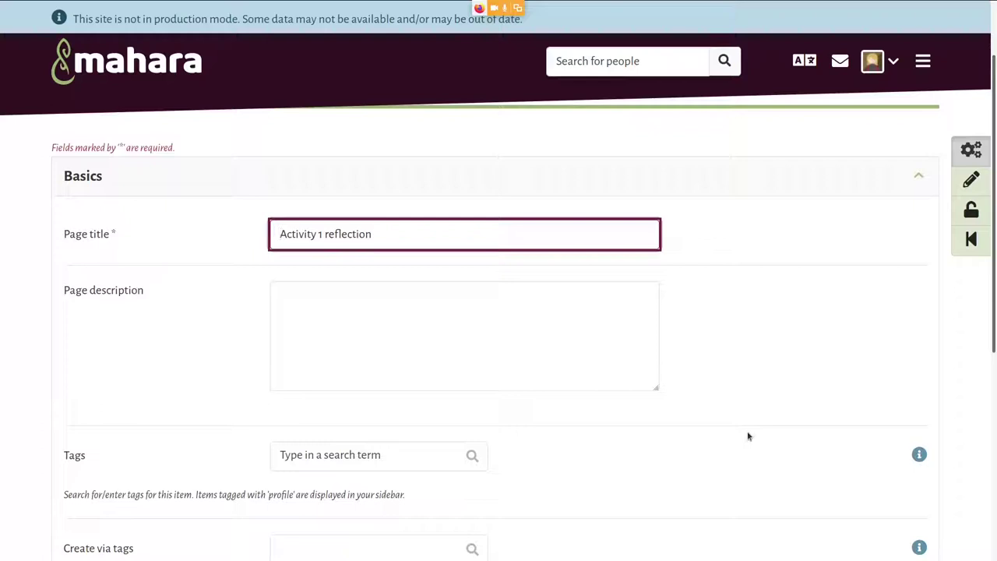
scroll(747, 436, down, 5)
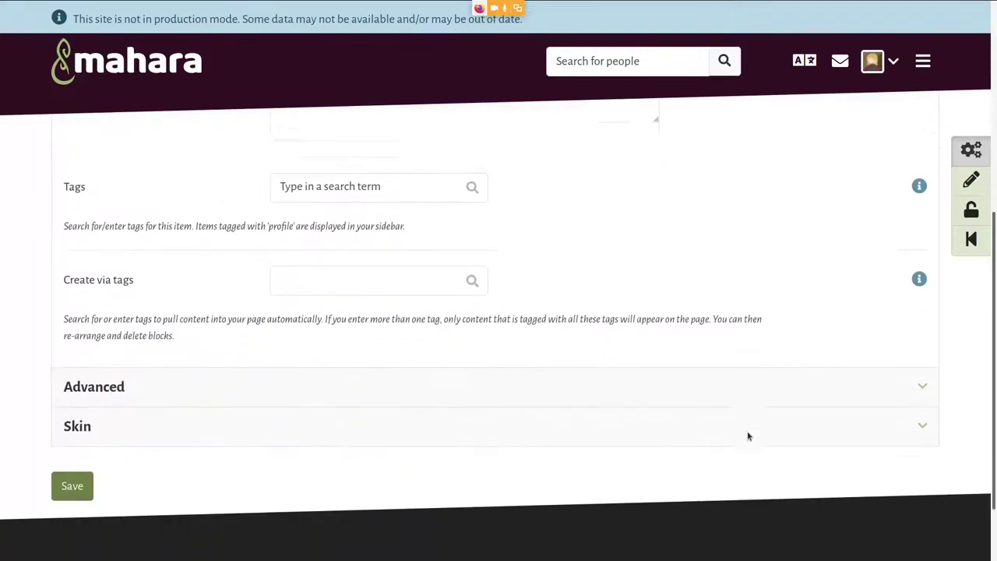
click(365, 305)
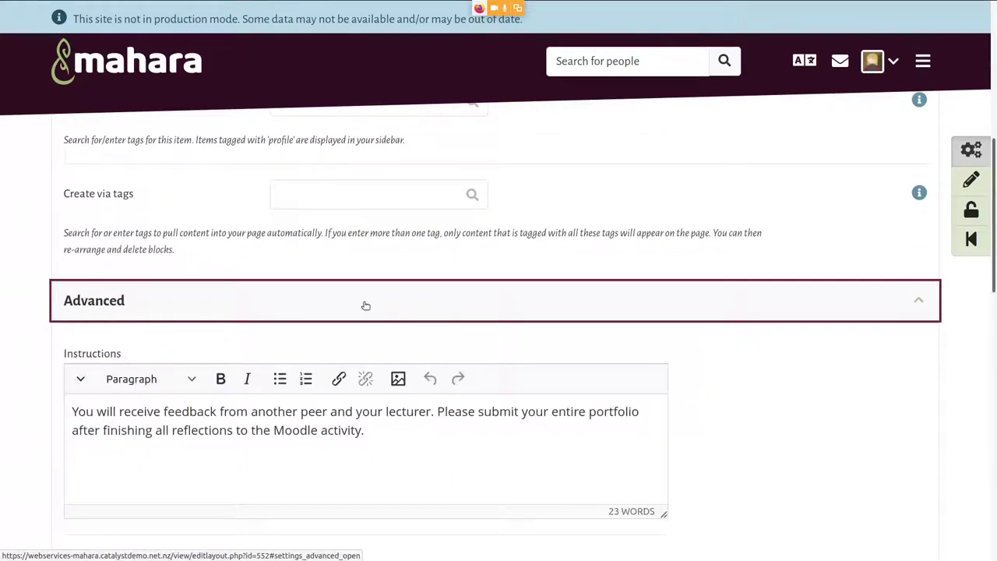
scroll(828, 432, down, 3)
scroll(828, 432, down, 3)
scroll(828, 433, down, 4)
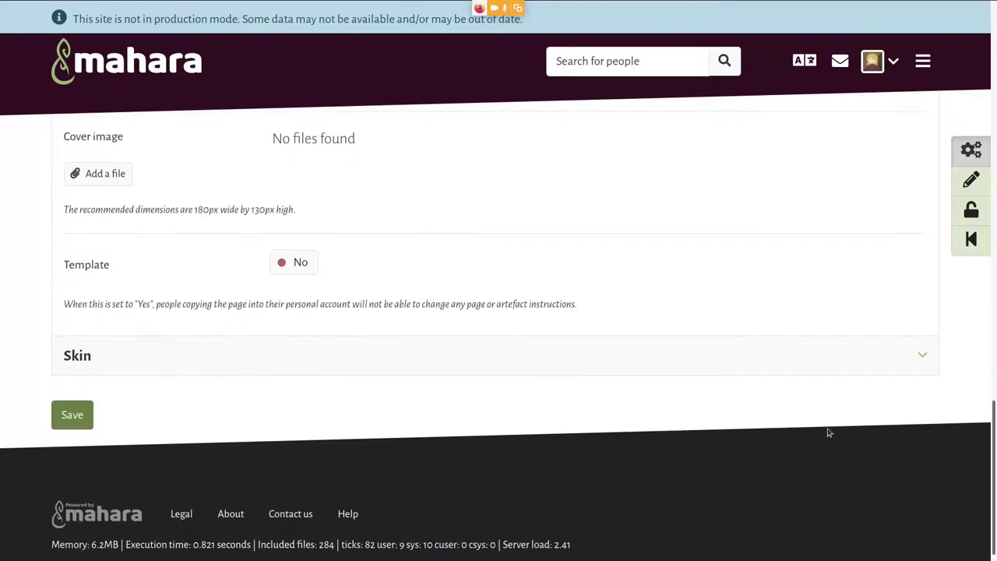
key(Home)
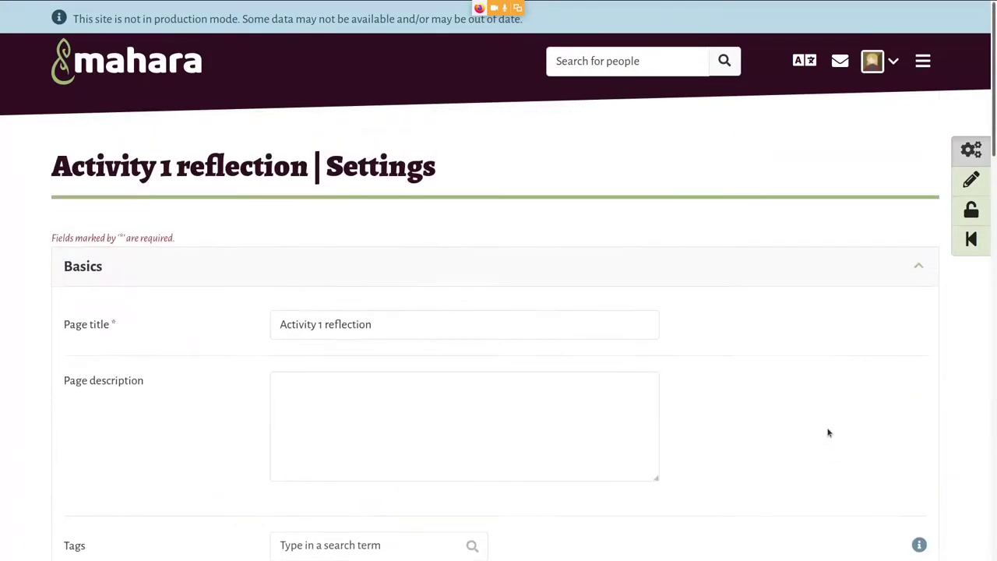
Return to Pages and collections and open the Activity 1 reflection page of the Trimester 3 collection.
click(923, 61)
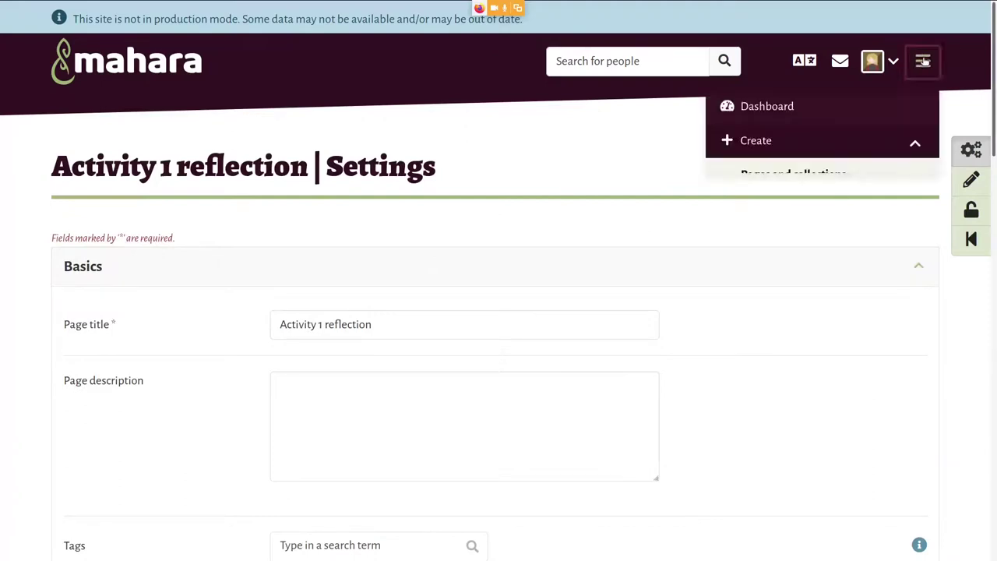
key(Escape)
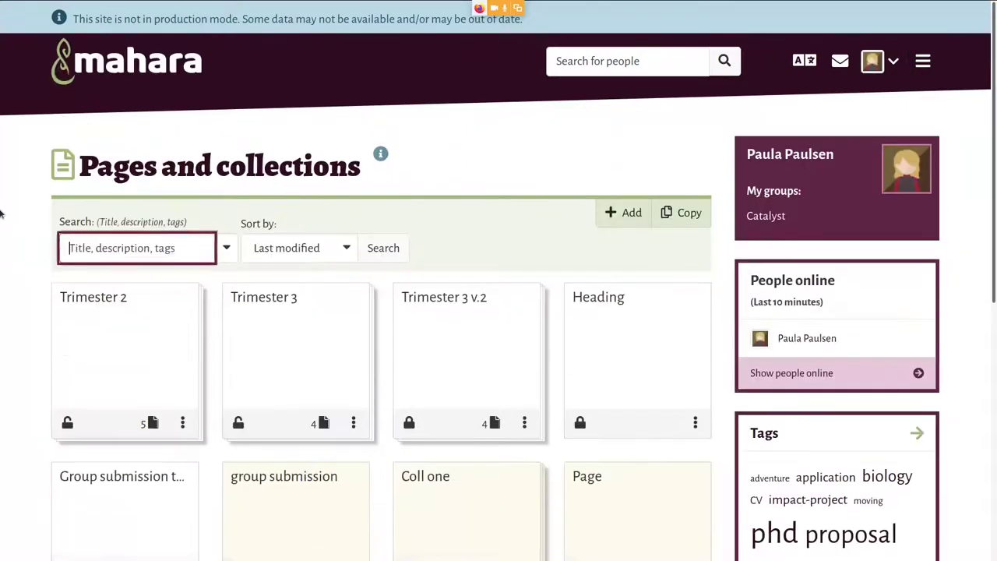
click(324, 423)
click(355, 484)
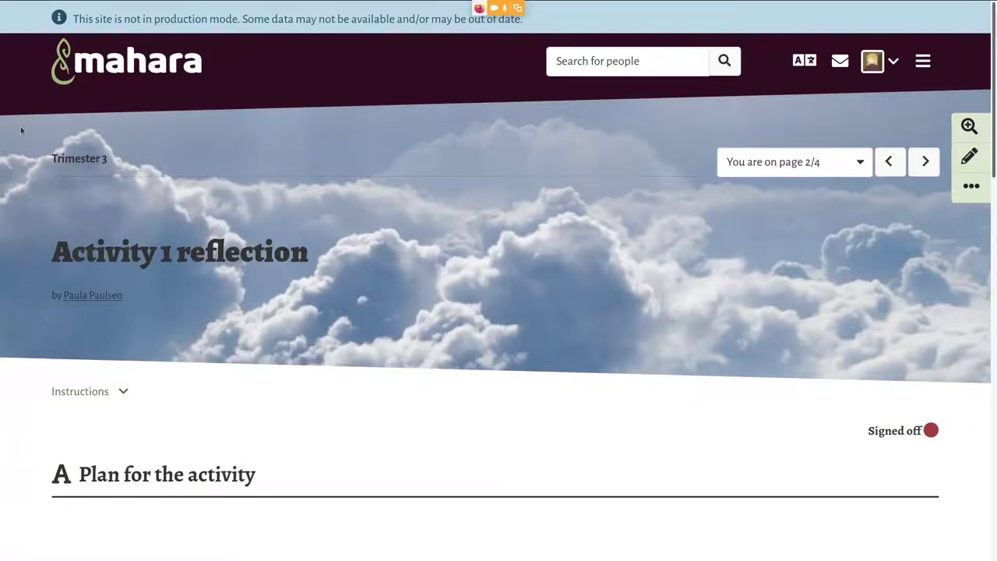
Open the settings of the Trimester 3 Activity 1 reflection page and examine its advanced options down to the original template link.
click(979, 161)
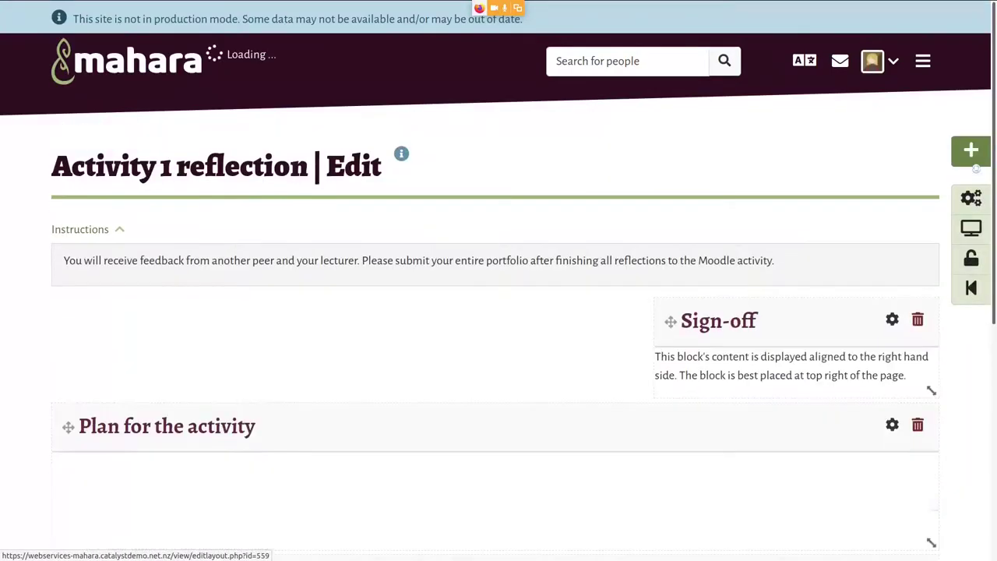
click(970, 199)
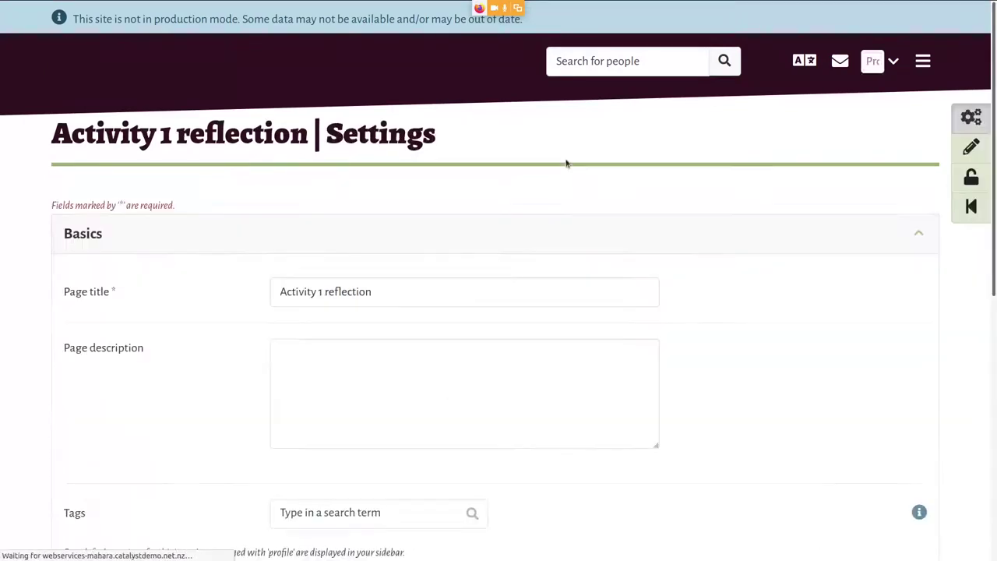
scroll(127, 304, down, 5)
click(172, 295)
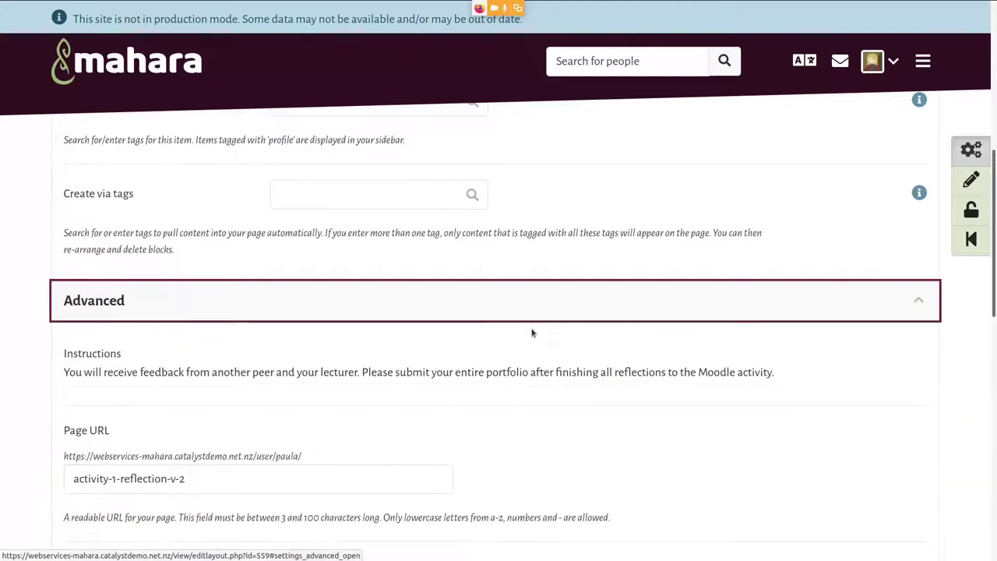
scroll(535, 330, down, 2)
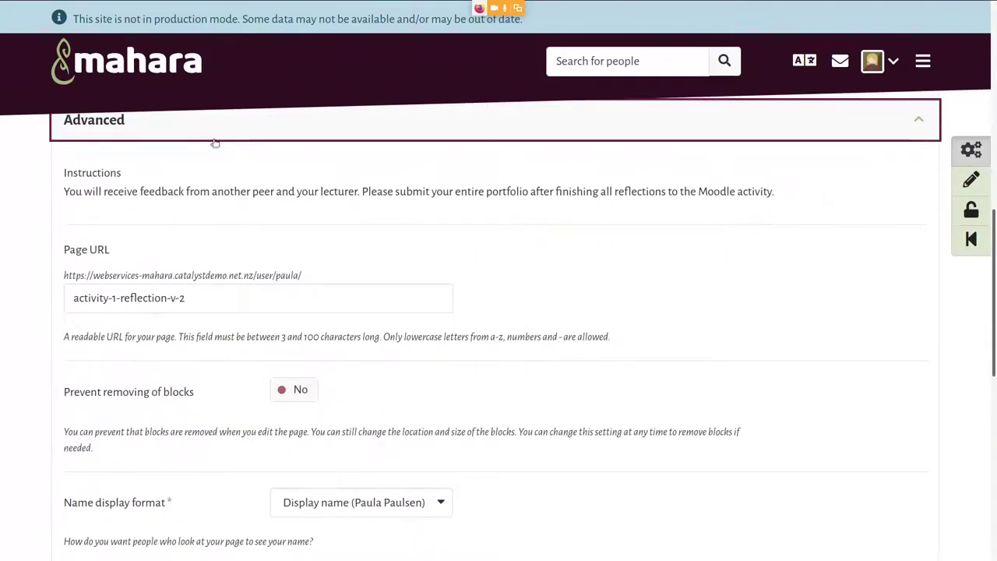
scroll(143, 233, down, 6)
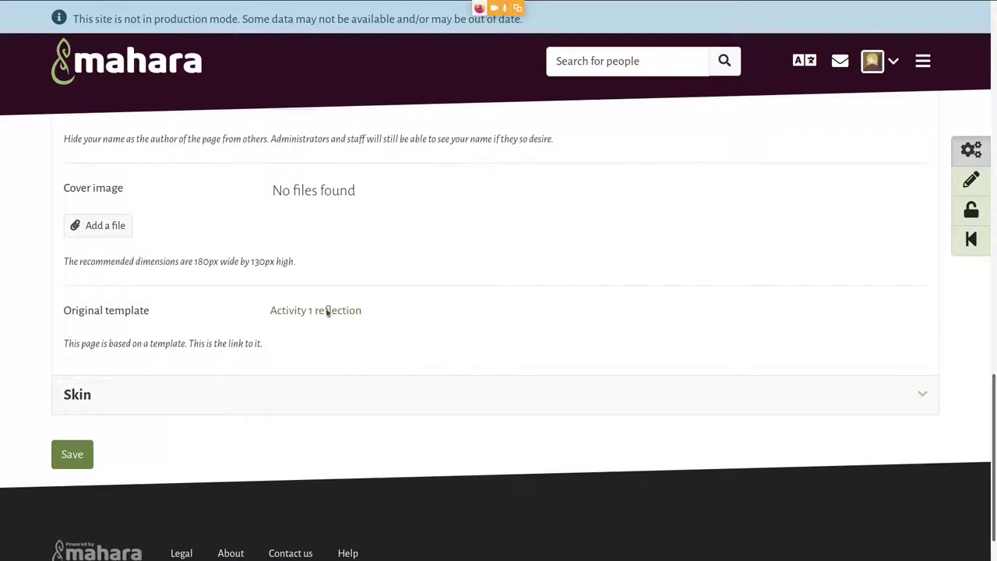
Return to editing the page content, open the Reflection block's configuration and show its instructions.
click(972, 180)
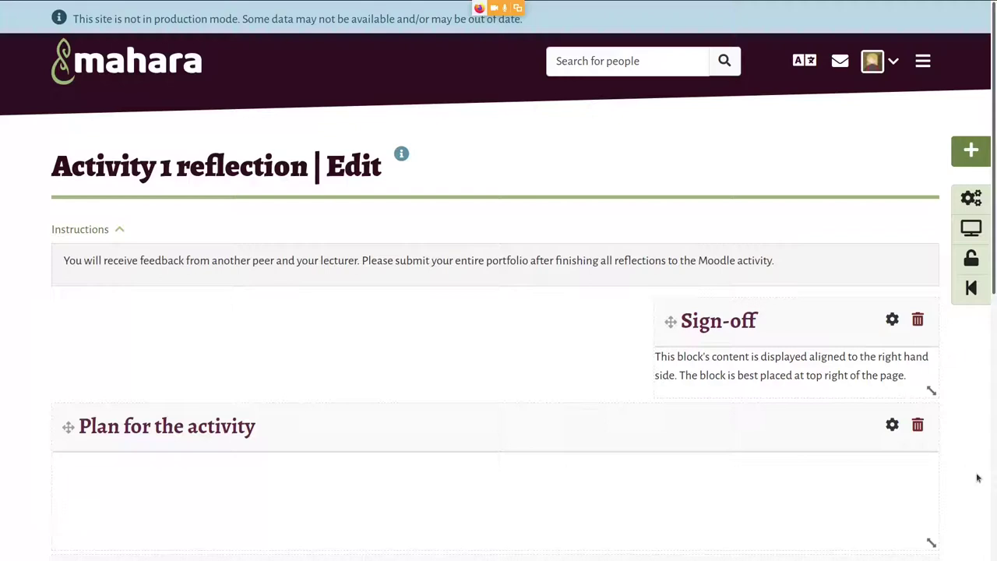
scroll(977, 478, down, 4)
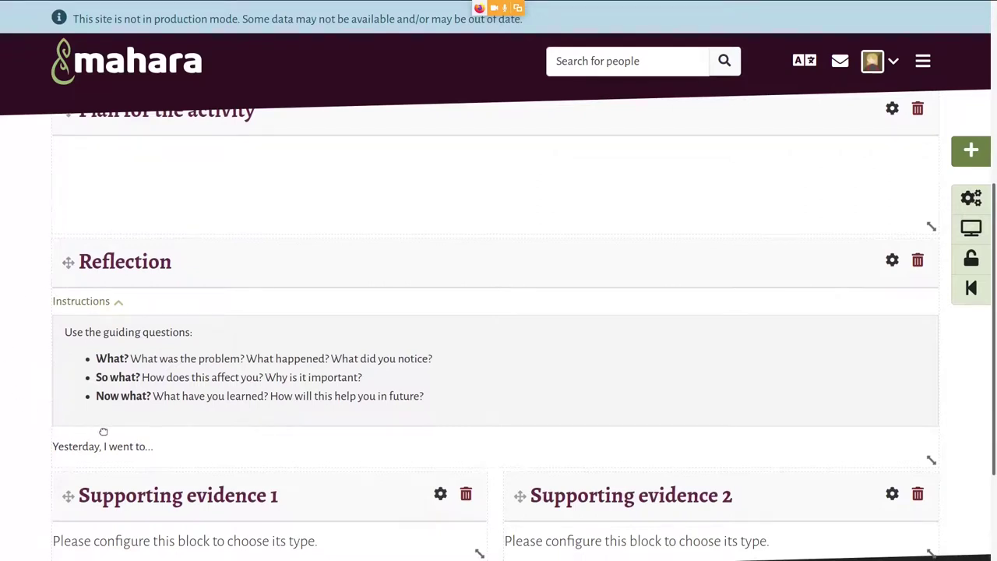
click(891, 262)
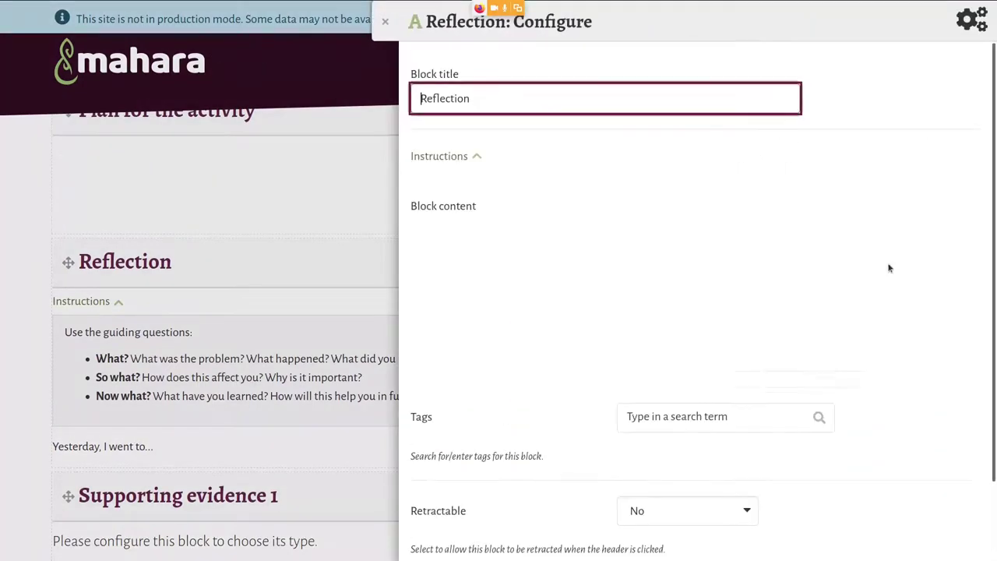
click(448, 156)
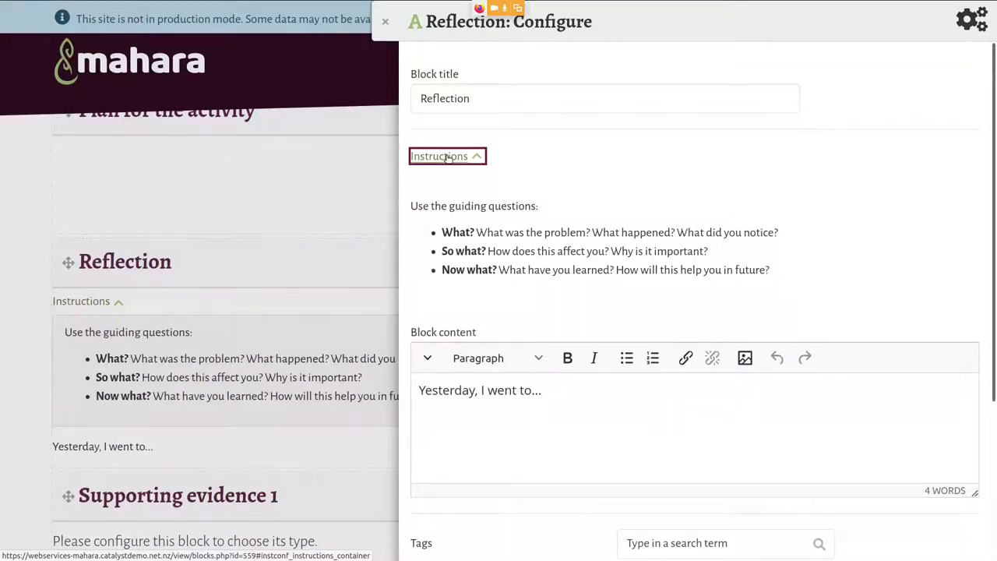
Add the line "Heading 1" below the existing text in the Reflection block's content and format it as Heading 1.
click(418, 396)
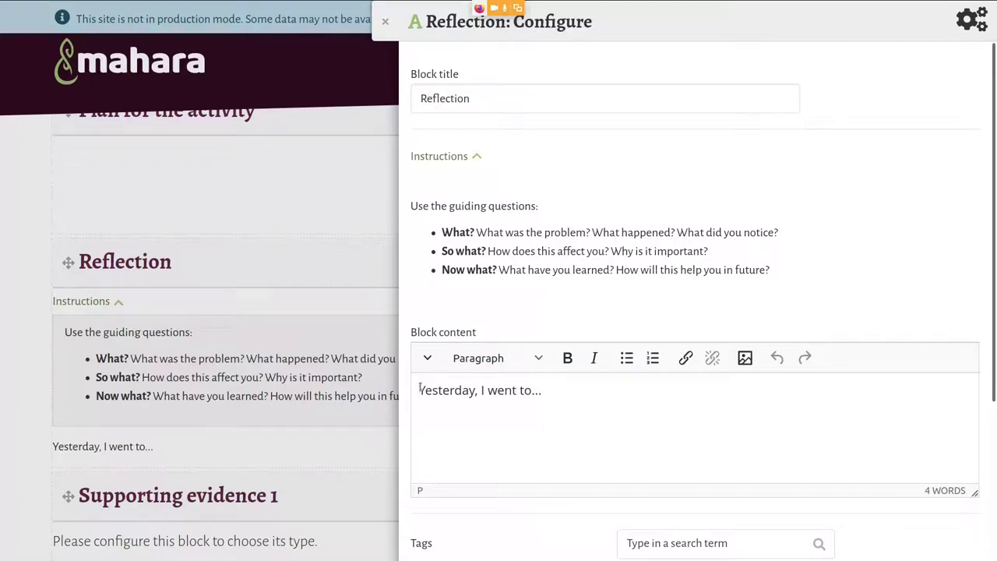
click(565, 388)
key(Return)
text(Heading 1)
click(508, 357)
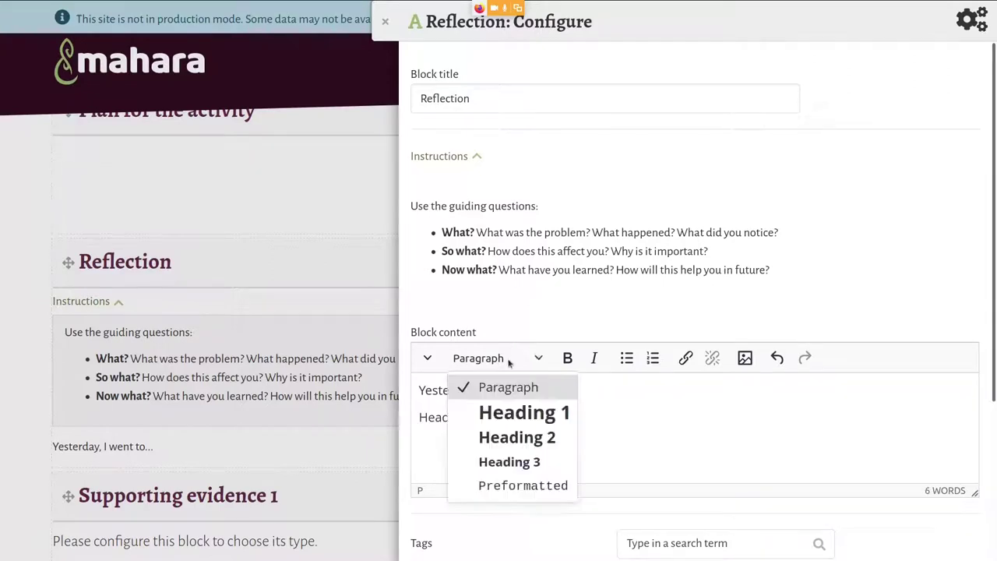
click(511, 417)
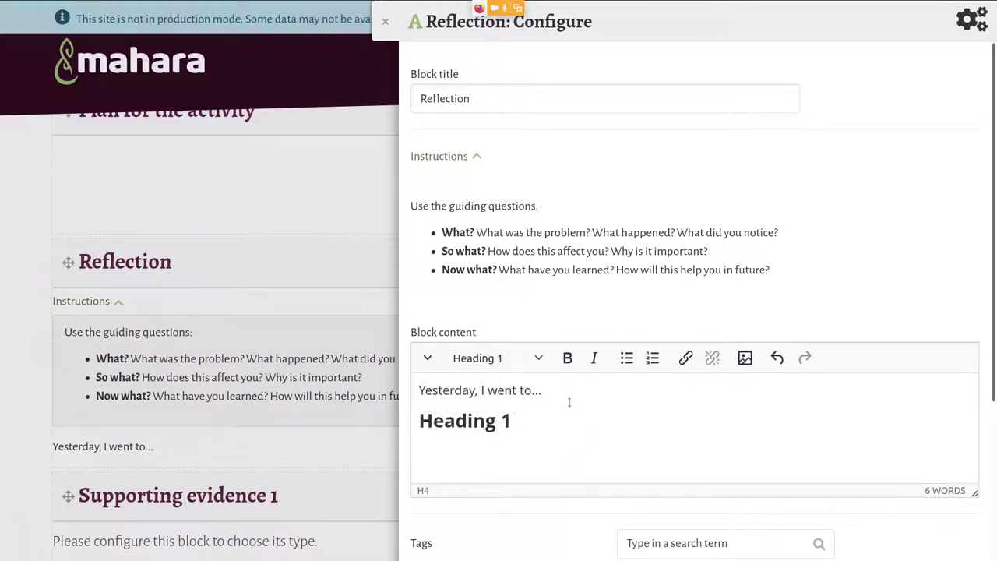
Expand the text editor's full set of tools and view the source code of the block content.
click(426, 358)
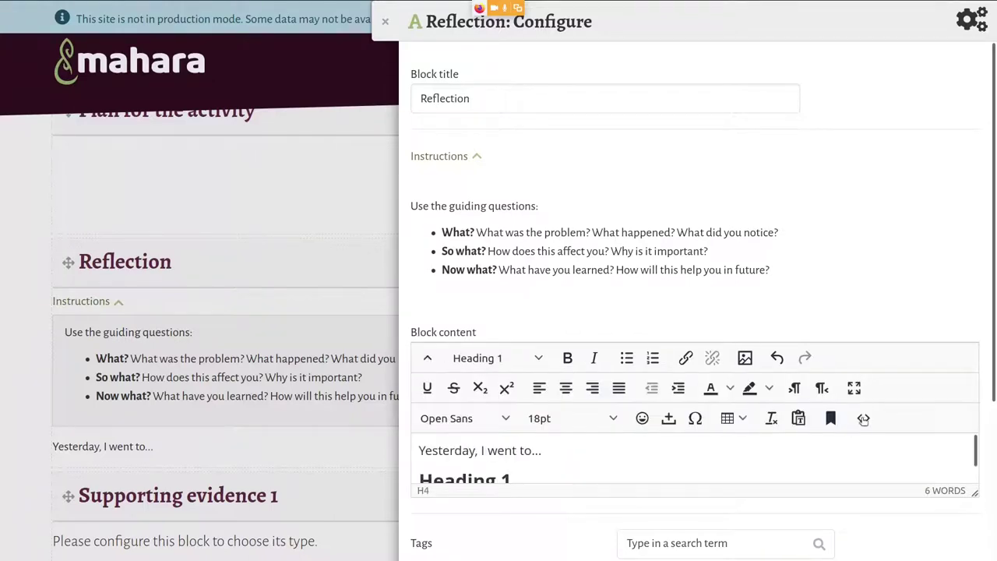
click(863, 417)
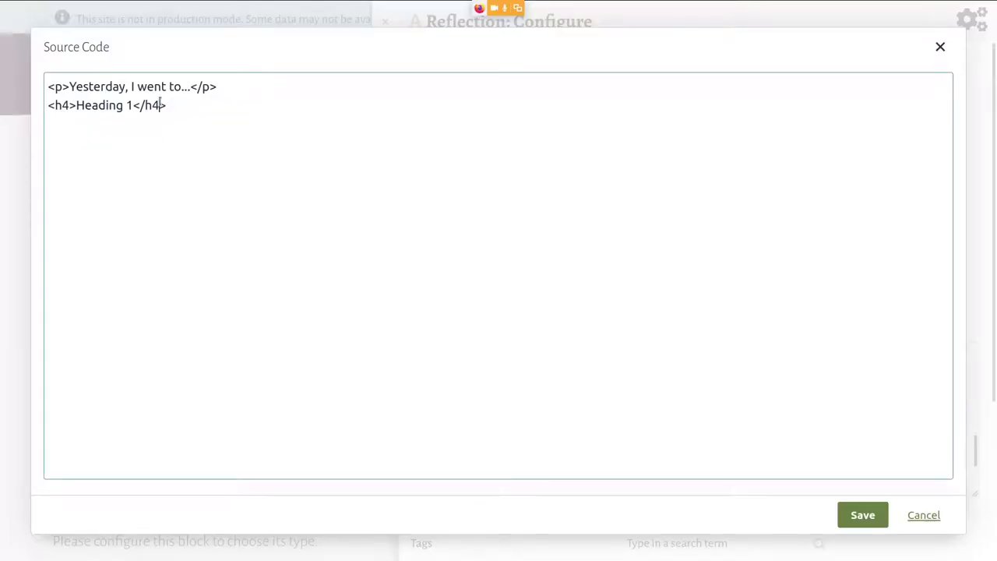
Examine the heading tag around the Heading 1 text in the Reflection block's source code and close the code without saving.
drag(159, 104, 152, 101)
click(927, 518)
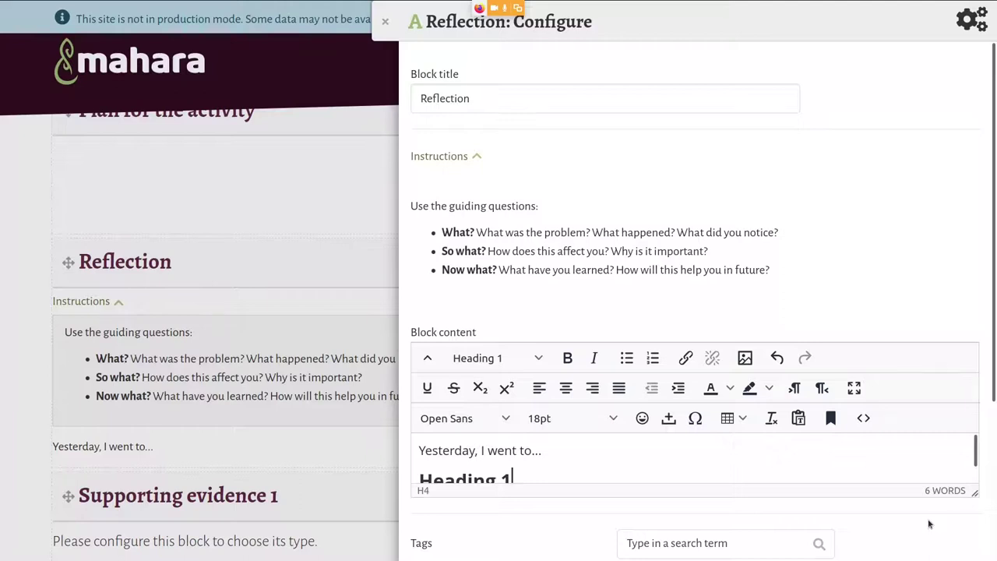
click(863, 418)
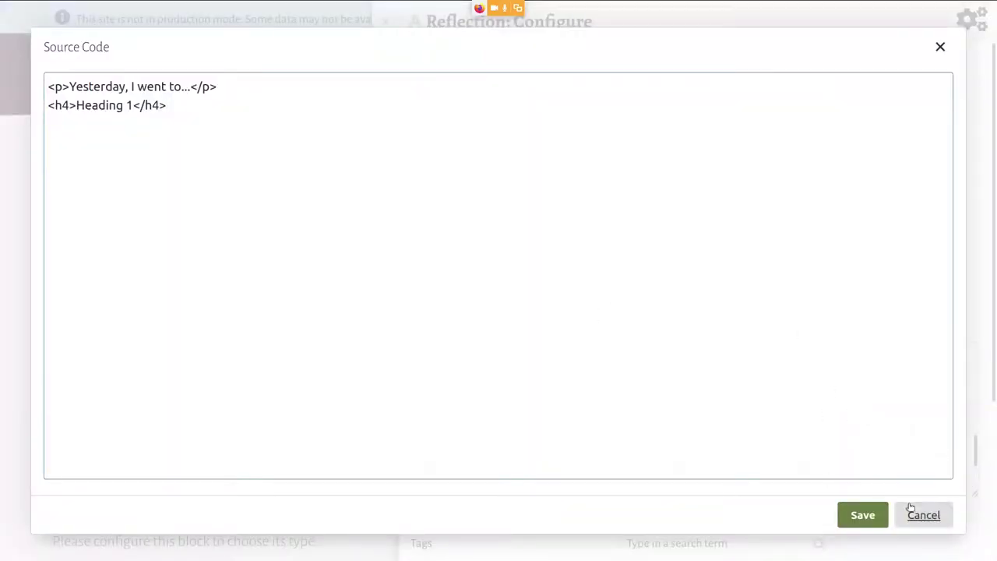
click(923, 516)
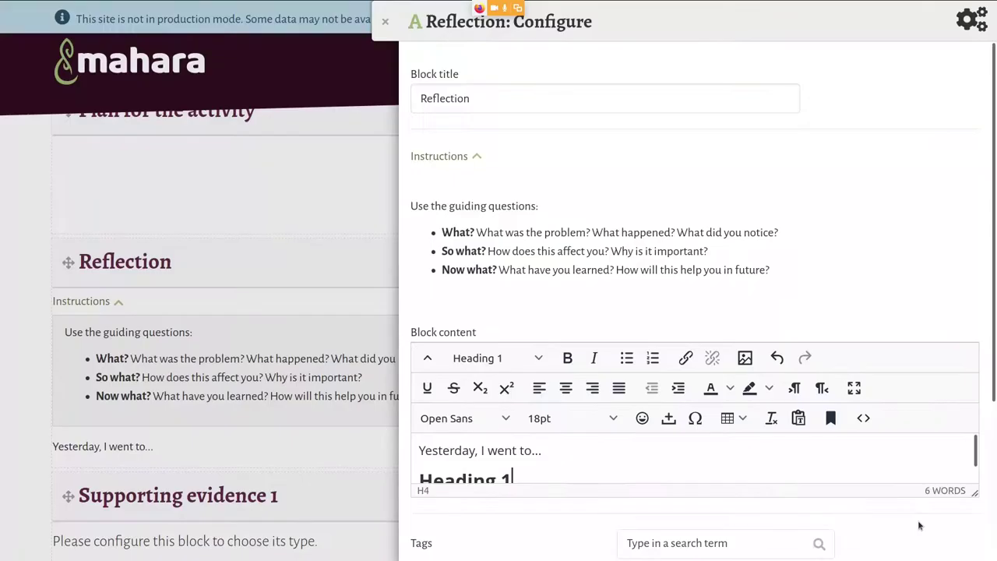
Review the text editor's available heading formats and leave the Reflection block's configuration without saving.
click(503, 359)
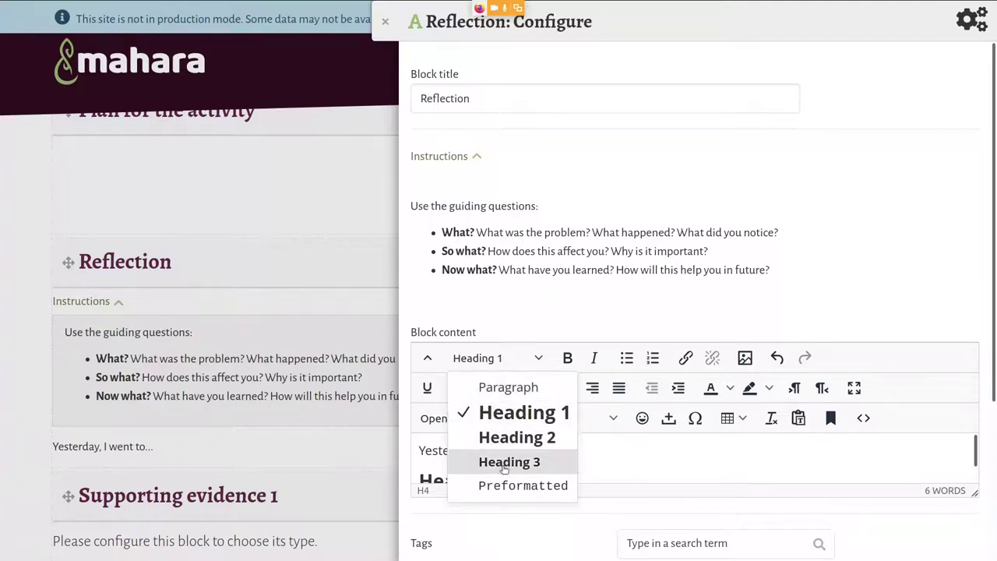
click(570, 310)
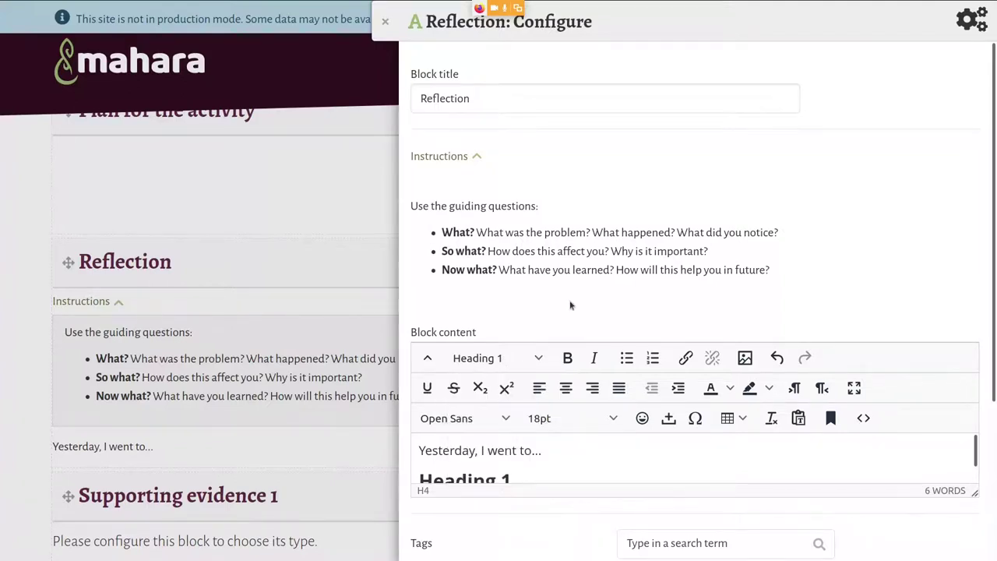
scroll(570, 305, down, 3)
click(477, 530)
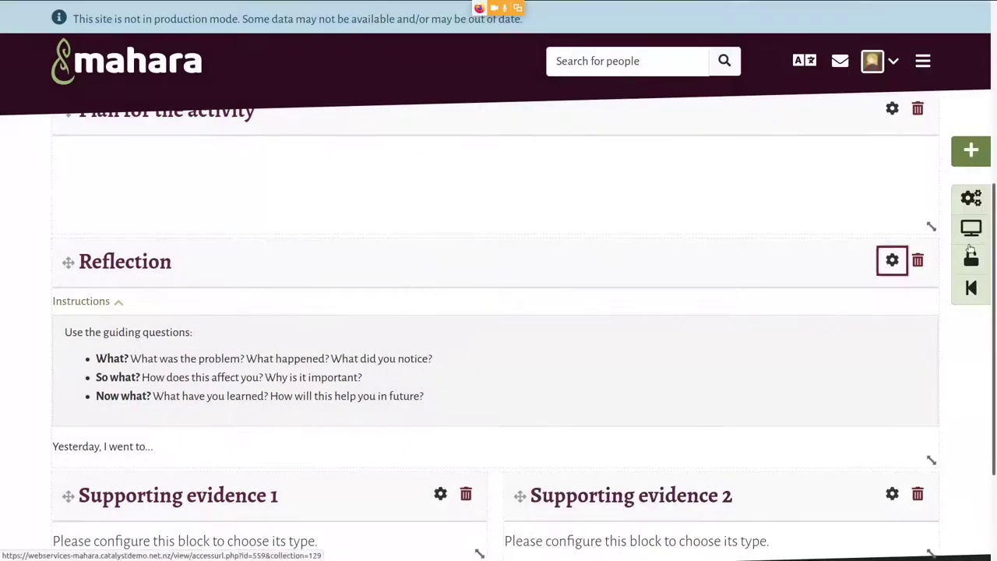
Display the Activity 1 reflection page and expand both the page instructions and the Reflection block's instructions.
click(971, 228)
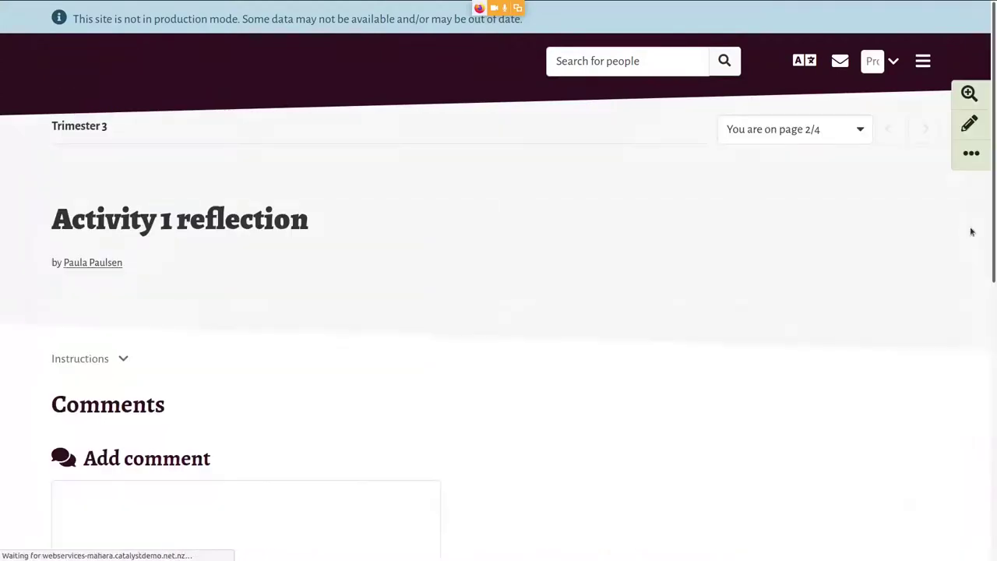
scroll(779, 408, down, 2)
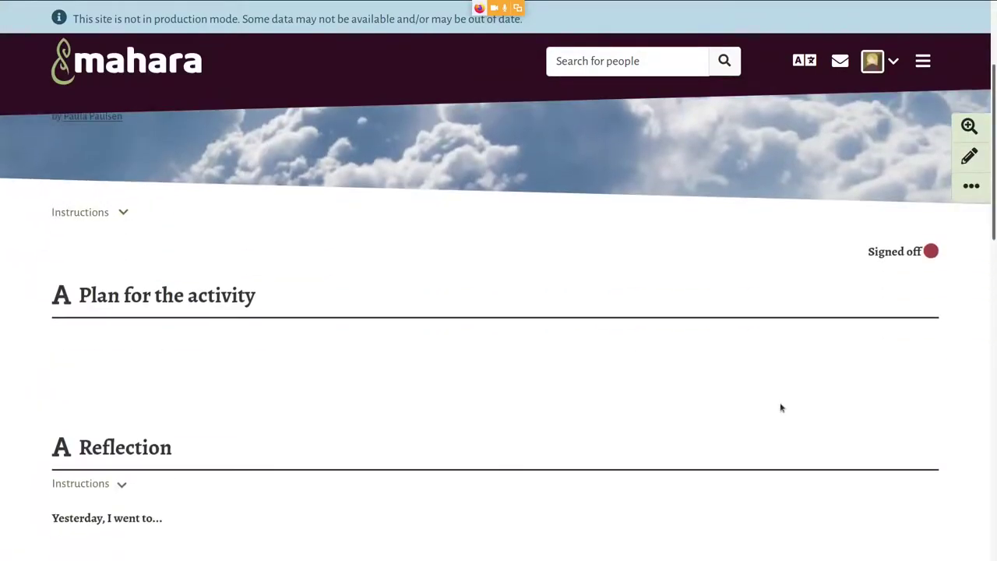
click(93, 214)
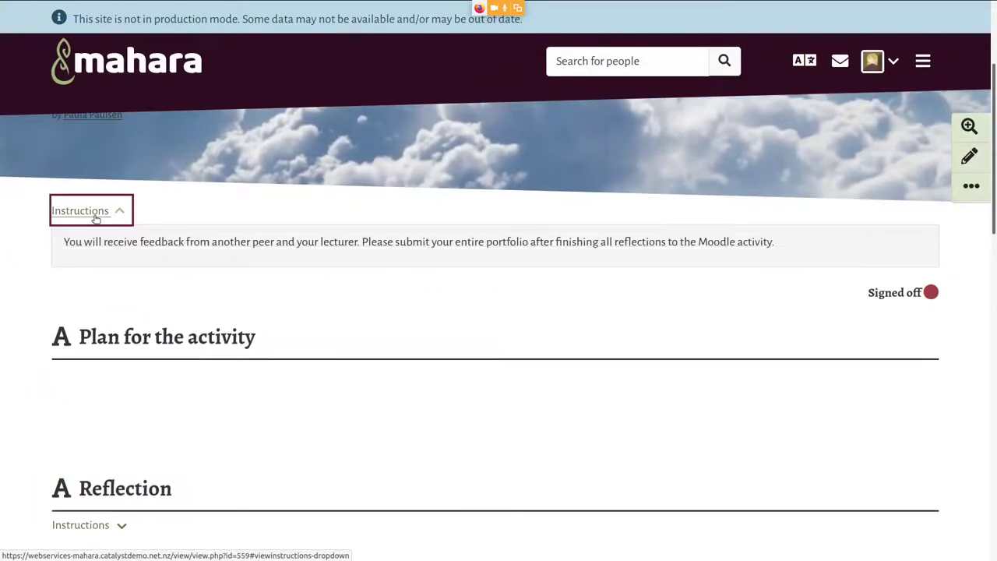
click(85, 525)
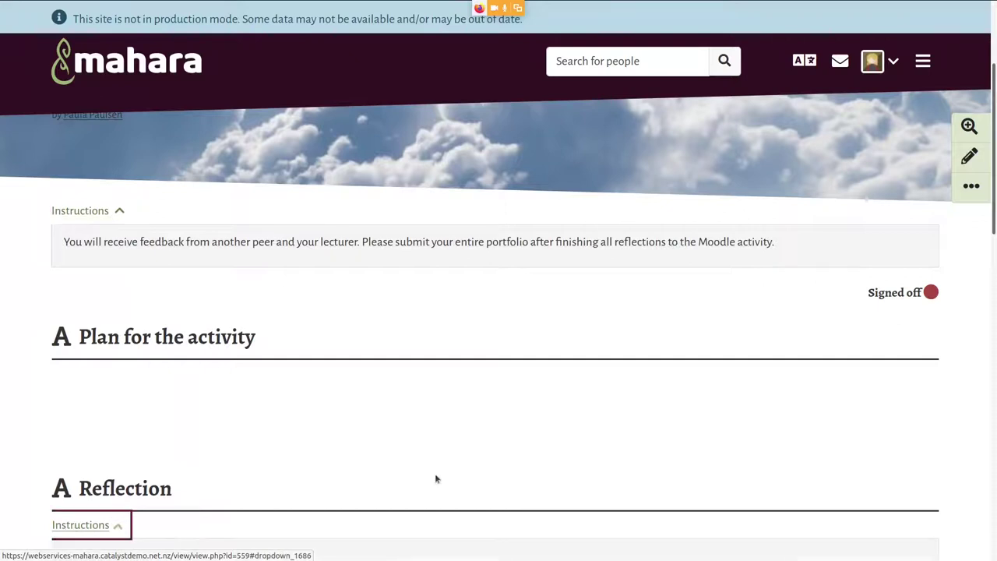
scroll(435, 473, down, 1)
scroll(435, 473, down, 3)
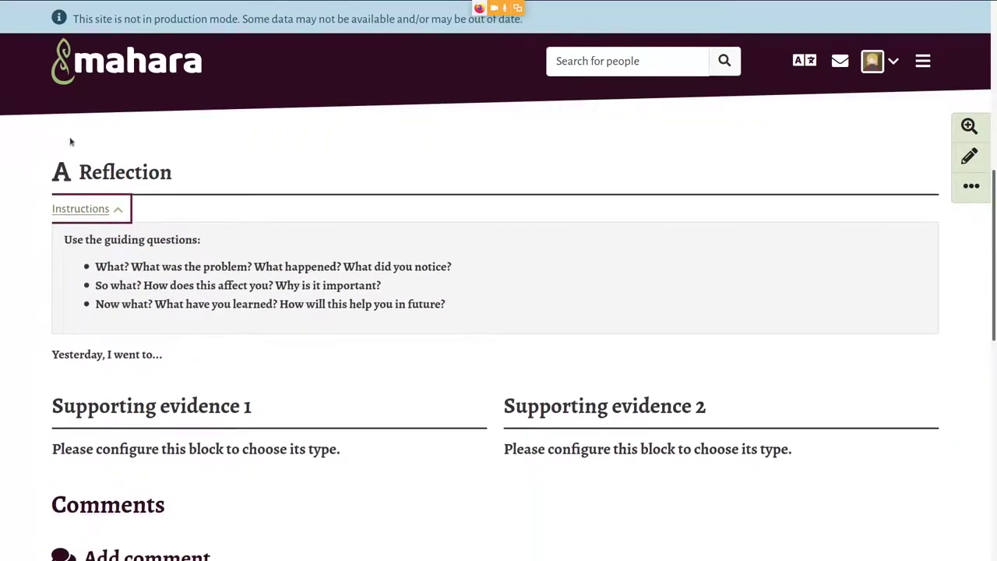
click(1, 313)
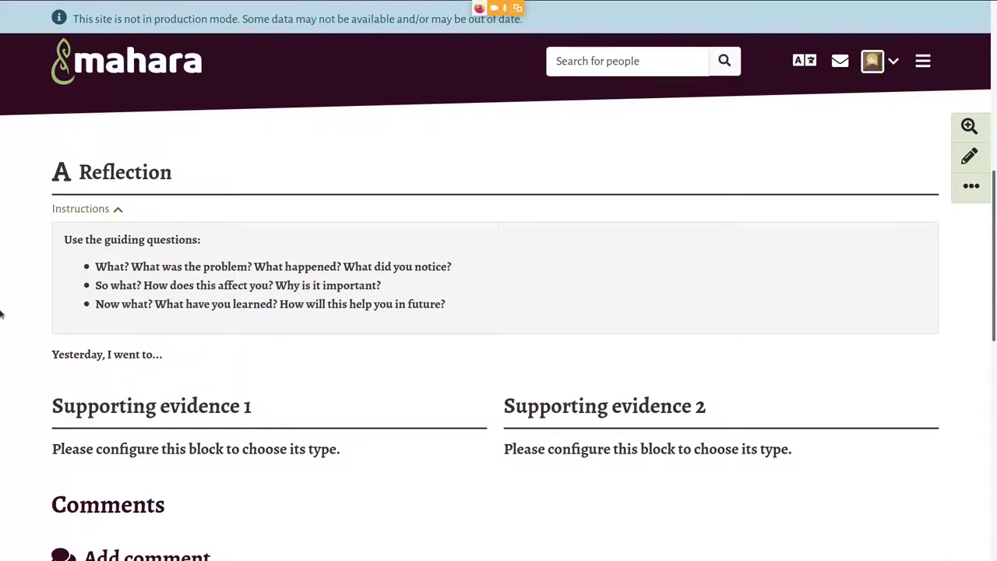
Return to editing the page, narrow the Reflection block to half the page width and move it above Supporting evidence 2.
click(969, 158)
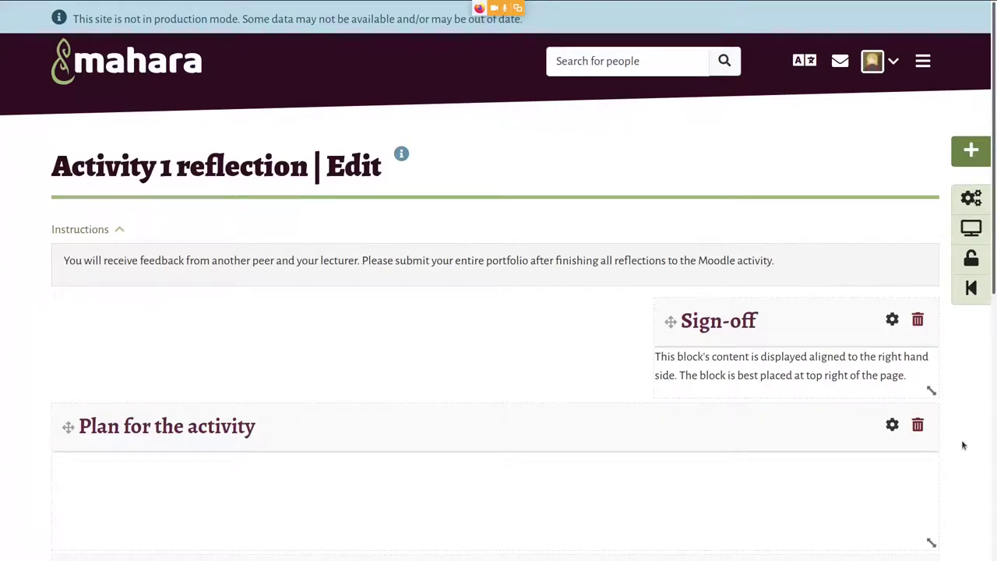
scroll(963, 444, down, 3)
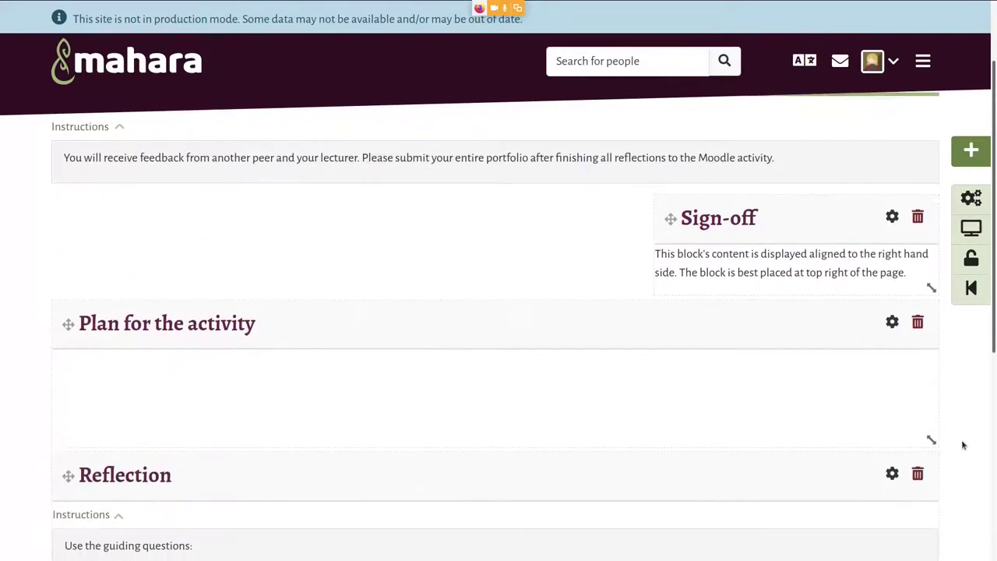
scroll(966, 440, down, 2)
drag(934, 278, 476, 278)
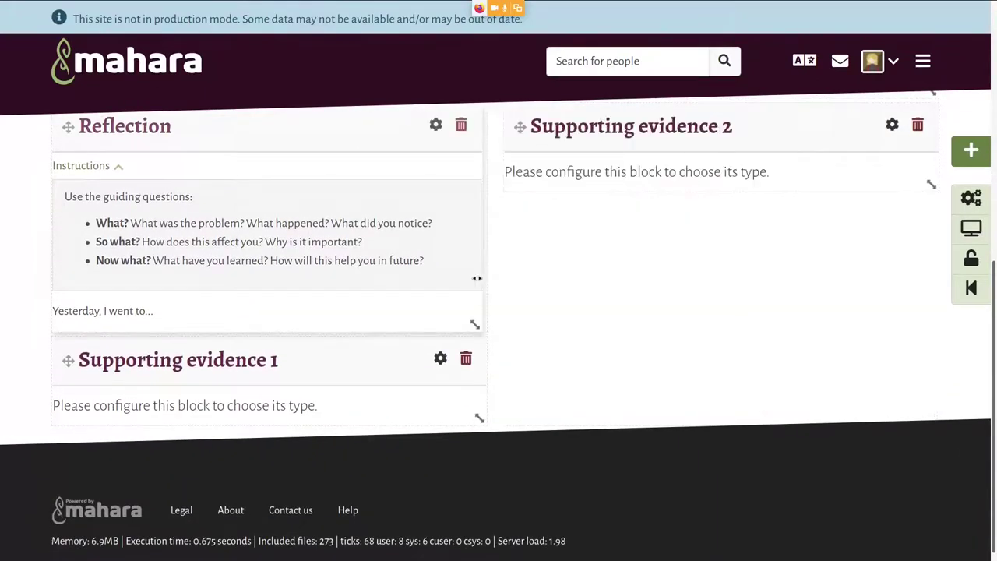
drag(338, 118, 716, 285)
scroll(756, 272, up, 1)
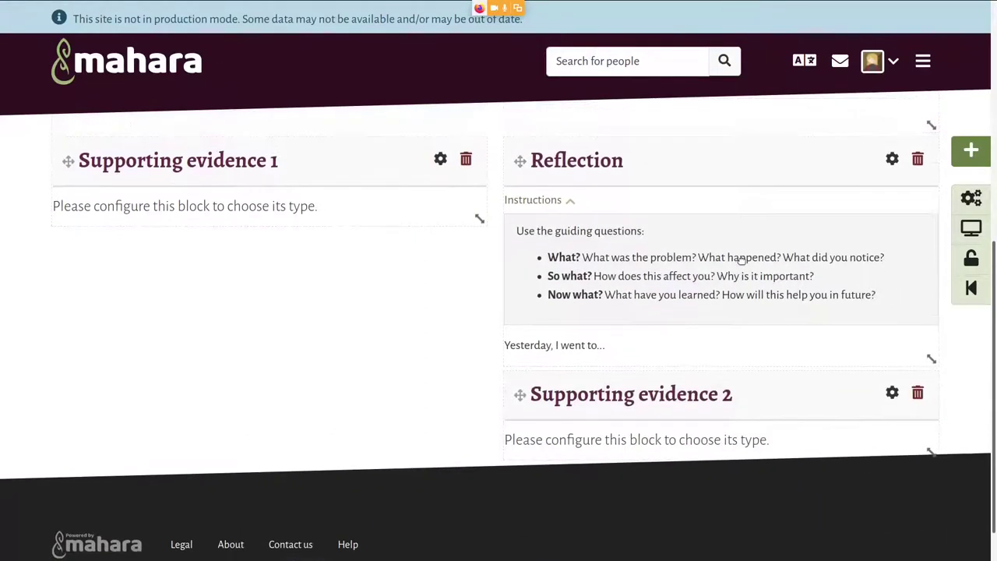
Move the Reflection block back to the left column below Plan for the activity and widen it to the full page width.
scroll(742, 261, up, 1)
drag(583, 313, 125, 377)
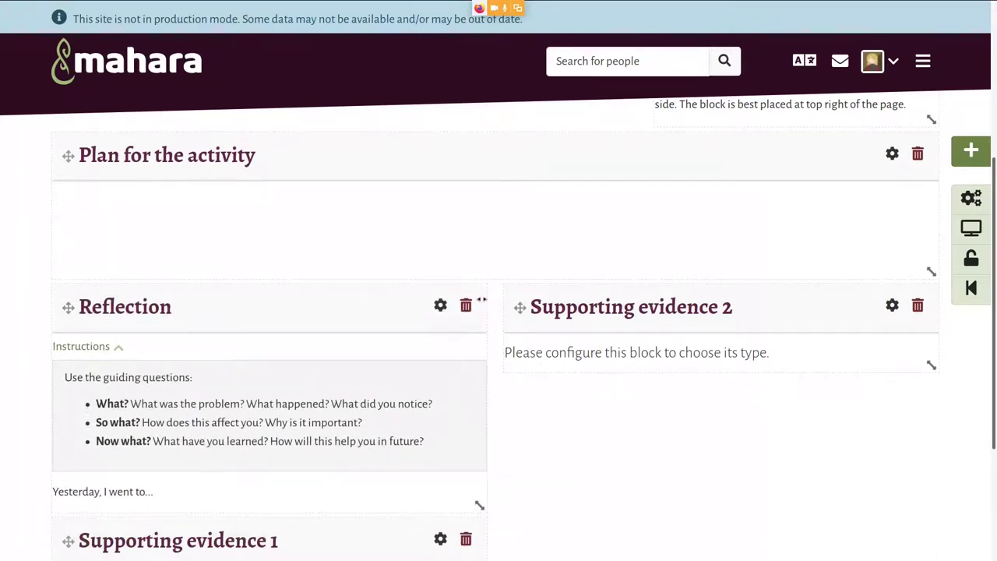
drag(483, 300, 930, 342)
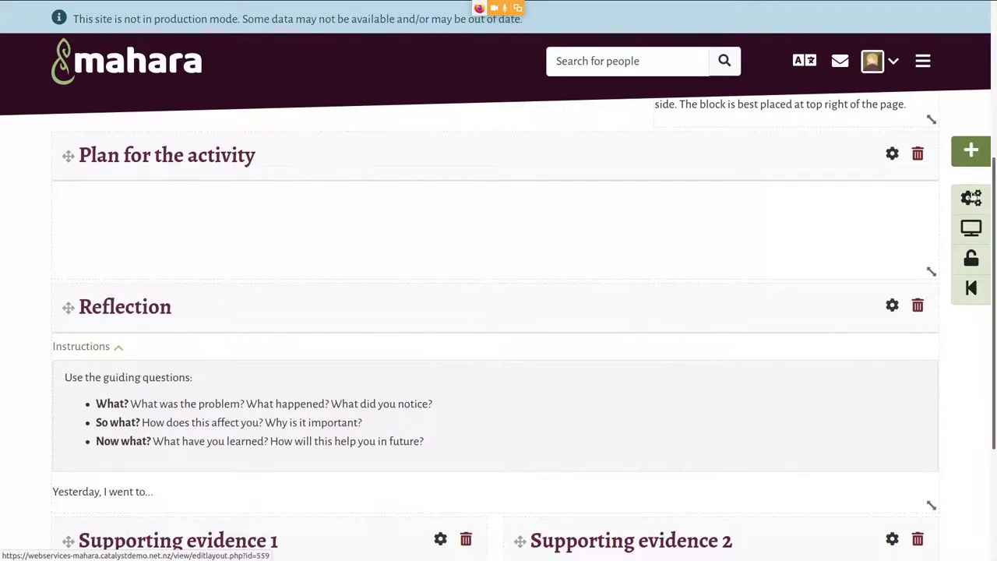
Open the page's settings and examine the advanced option for preventing the removal of blocks.
click(970, 198)
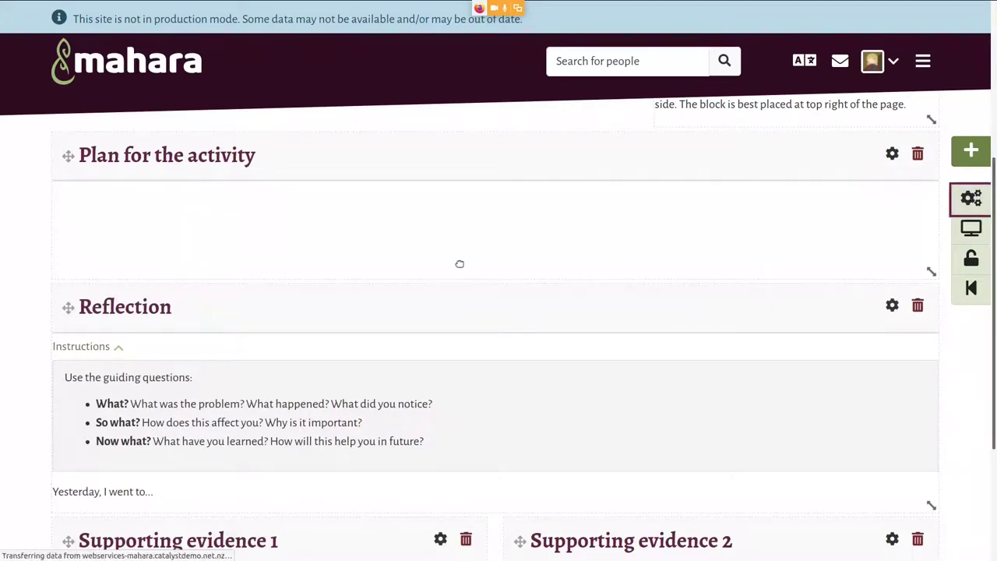
scroll(78, 412, down, 5)
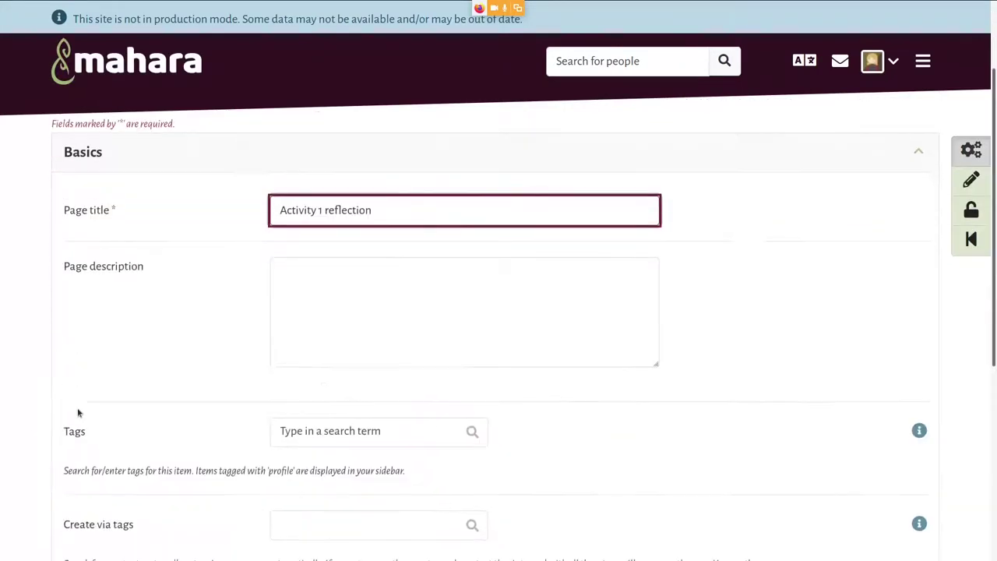
click(148, 340)
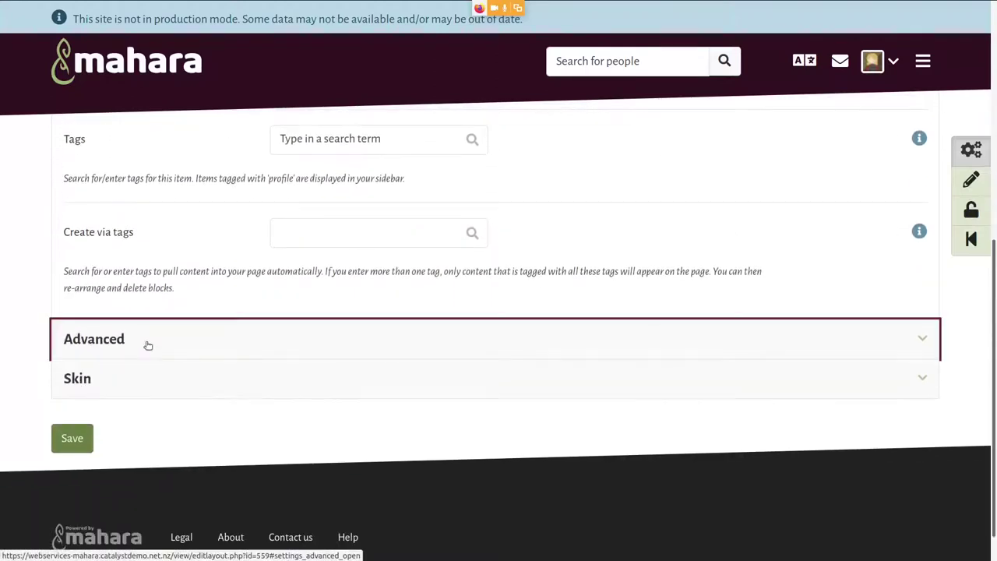
scroll(290, 454, down, 5)
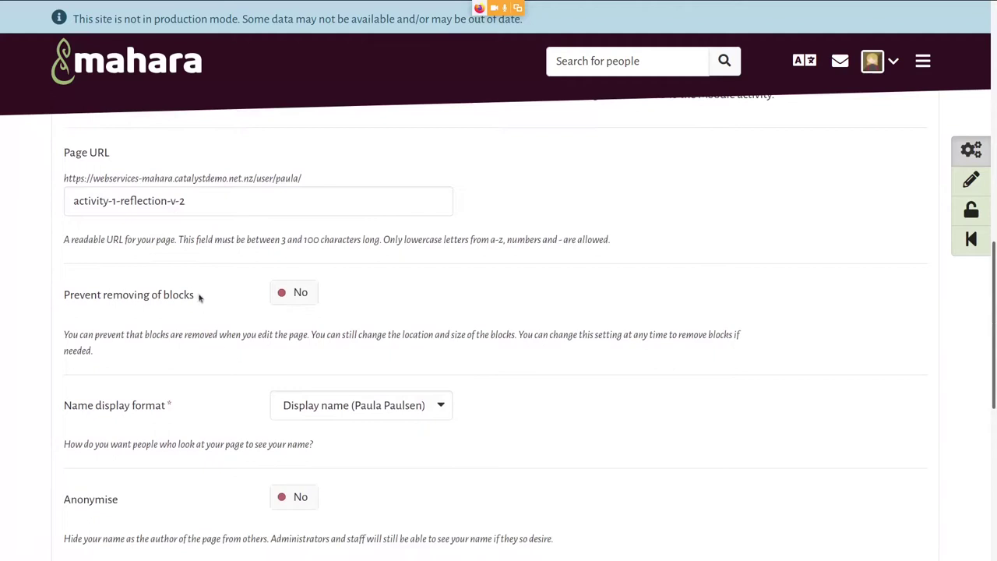
triple_click(159, 290)
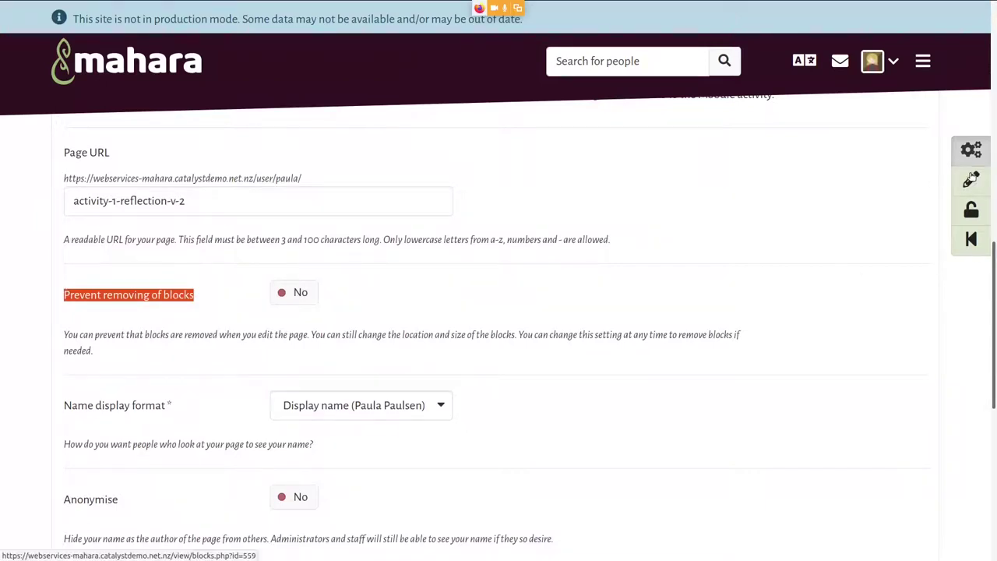
Leave the settings, display the page and show the block details with their Quick edit options.
click(971, 180)
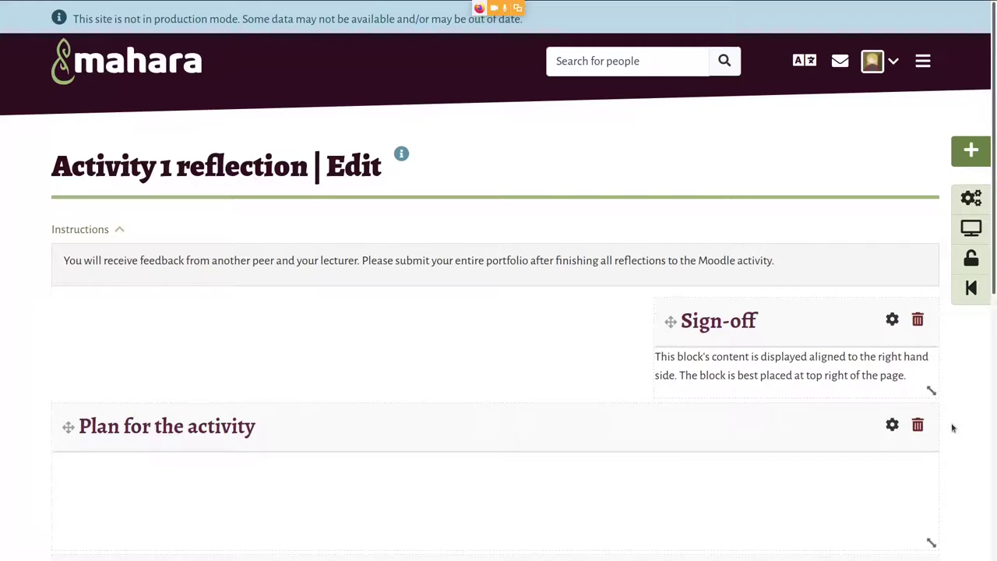
click(975, 228)
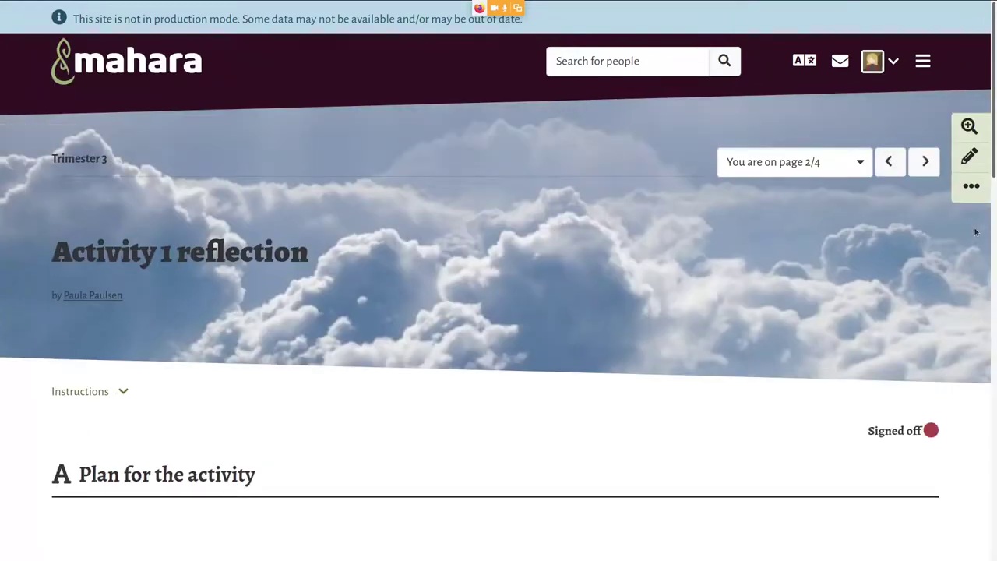
click(965, 131)
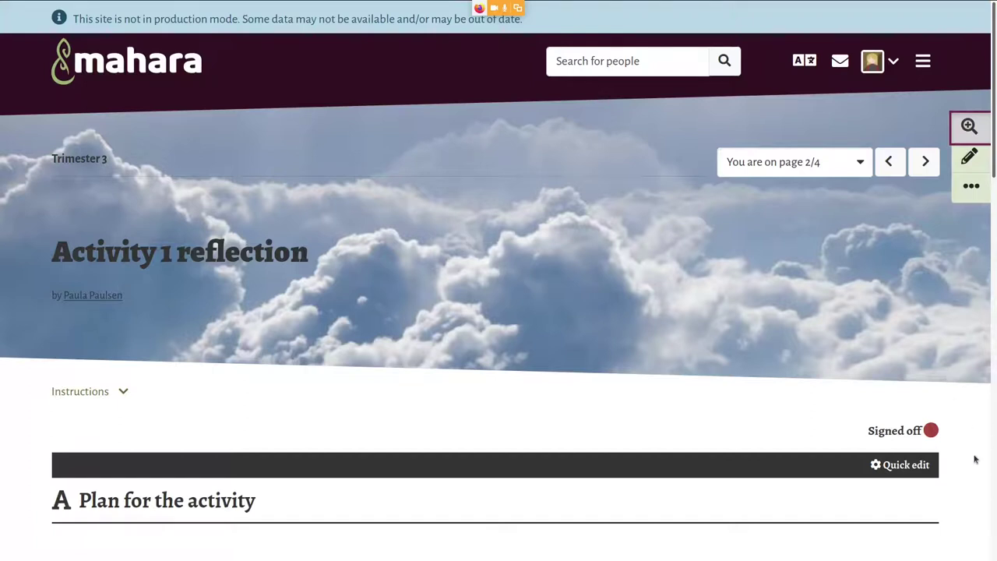
scroll(974, 459, down, 4)
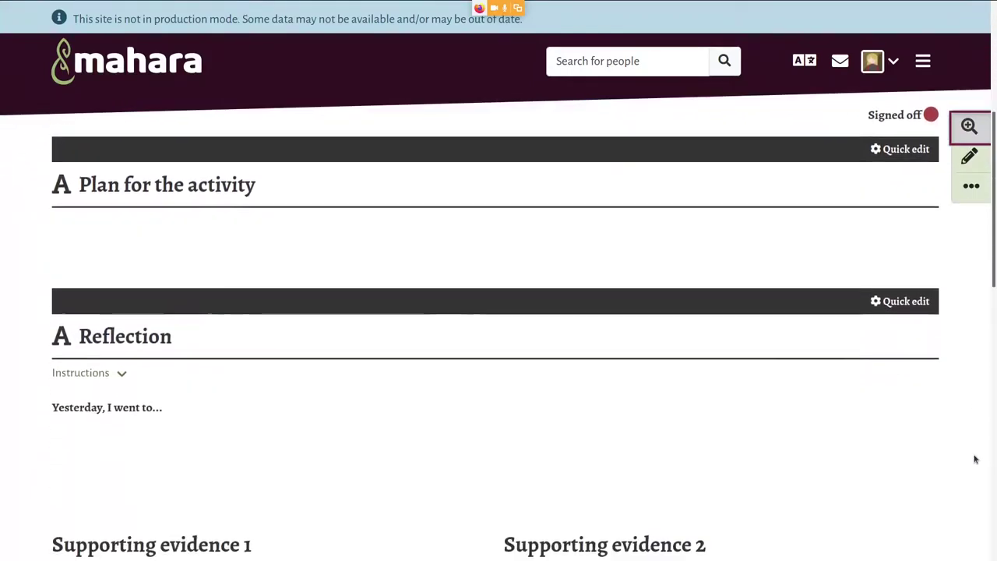
click(969, 127)
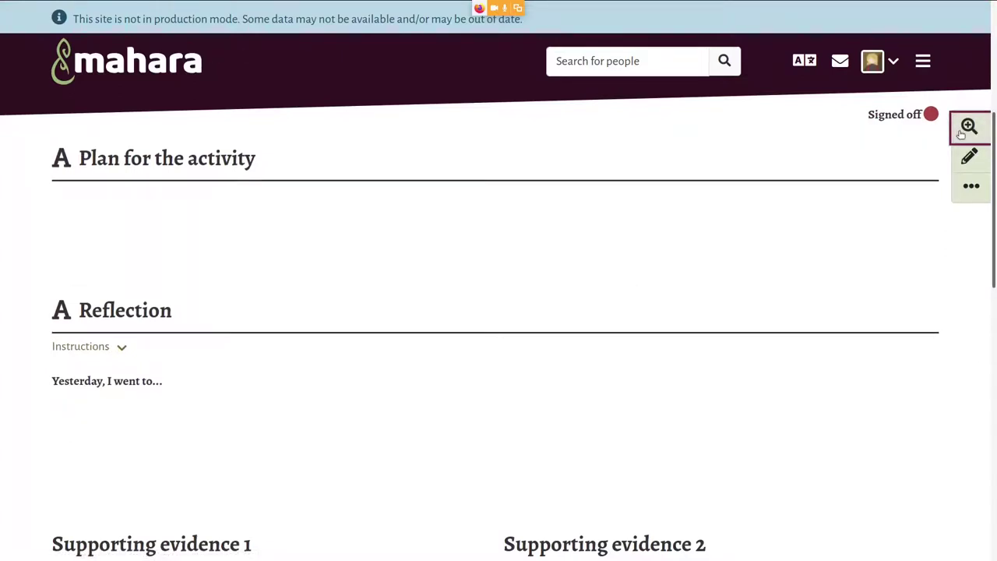
click(963, 134)
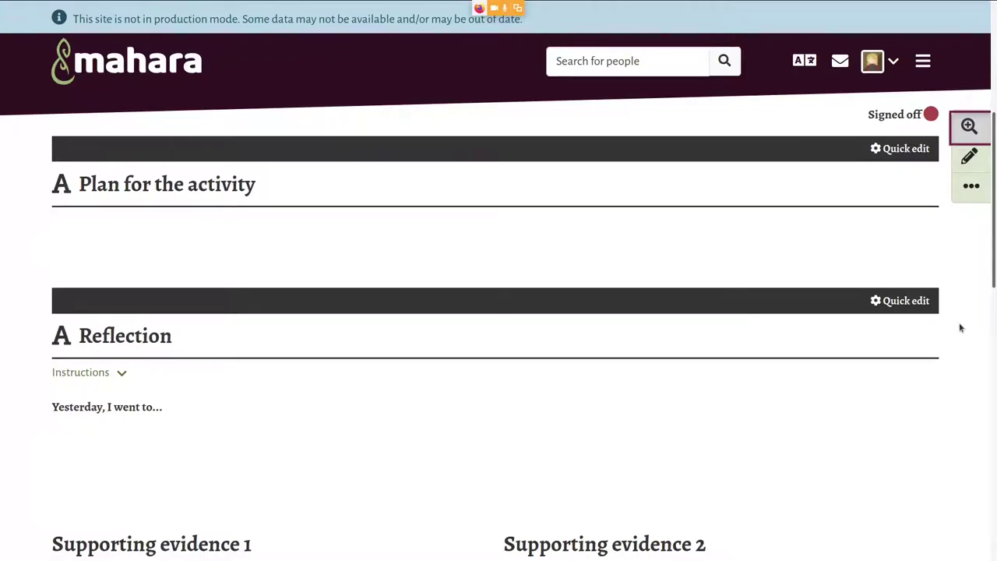
Quick edit the Reflection block so its content reads "Yesterday, I went to the" and save it.
click(913, 308)
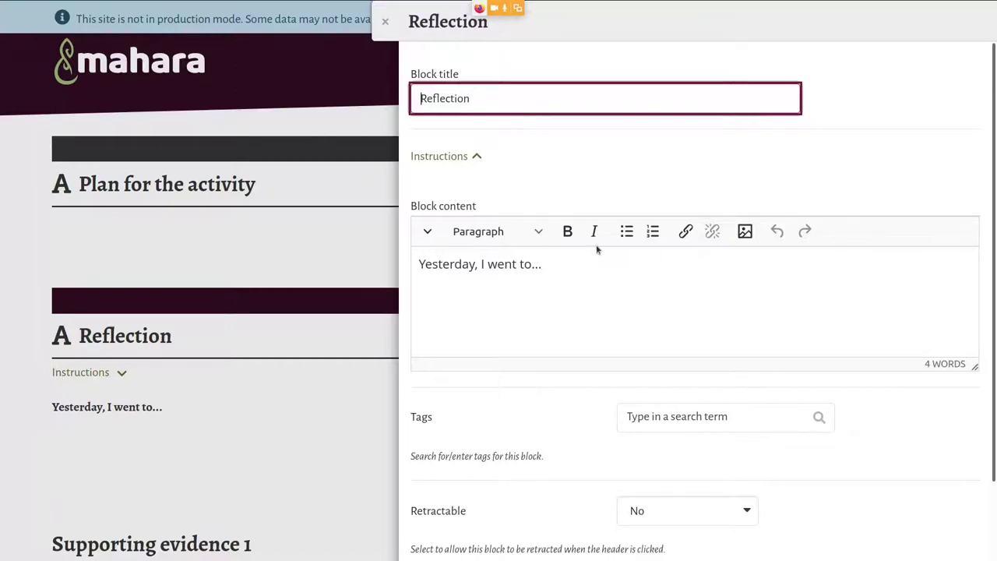
click(576, 262)
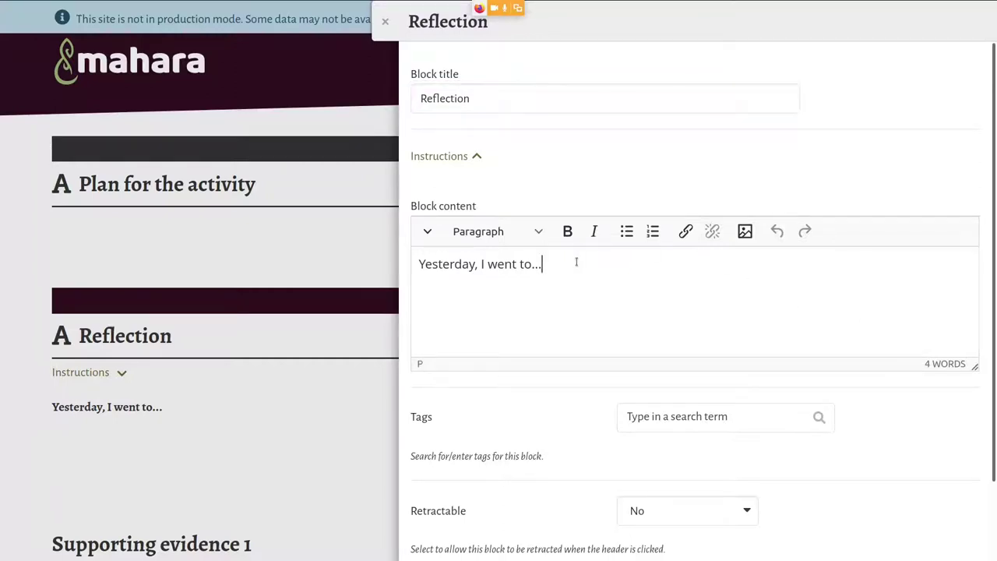
key(BackSpace)
key(BackSpace)
text(t)
key(BackSpace)
key(BackSpace)
key(BackSpace)
text(the)
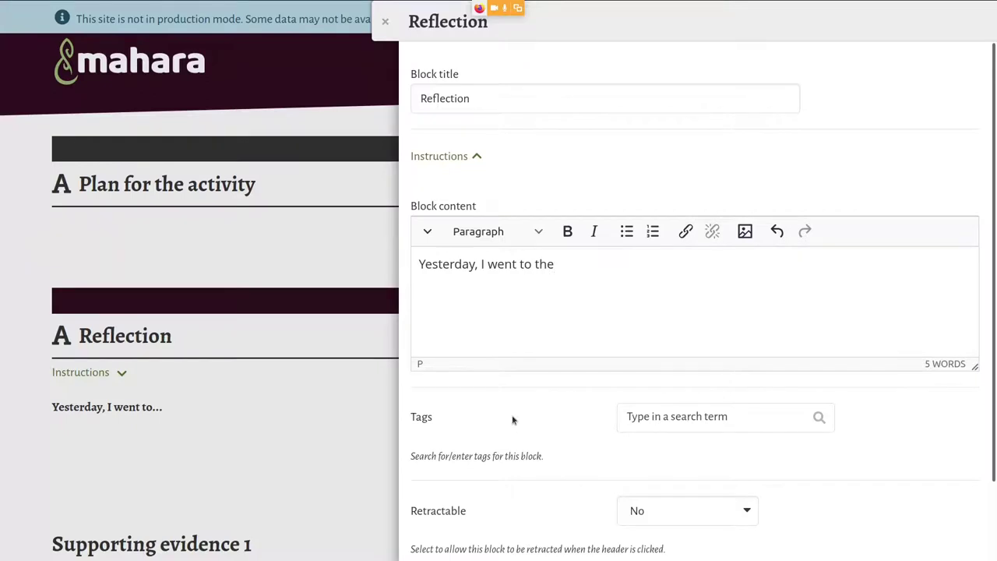
scroll(513, 421, down, 2)
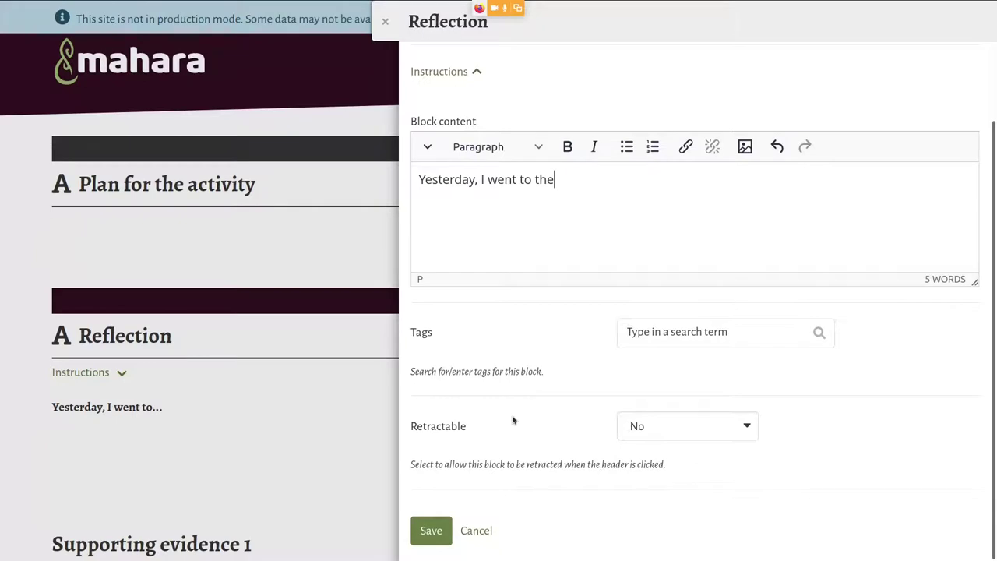
click(420, 540)
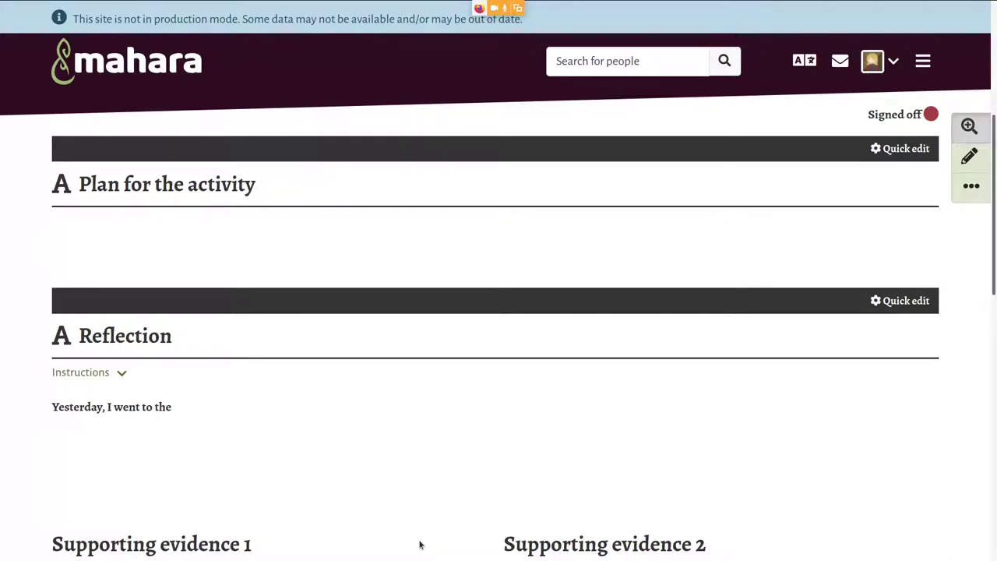
scroll(636, 447, down, 3)
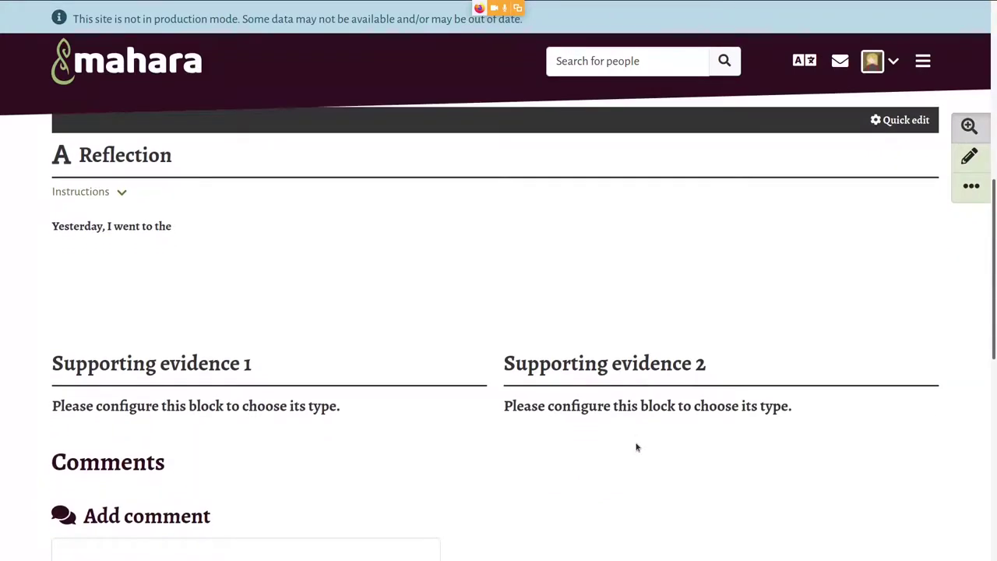
Hide the block details and their Quick edit options on the Activity 1 reflection page.
scroll(636, 448, up, 3)
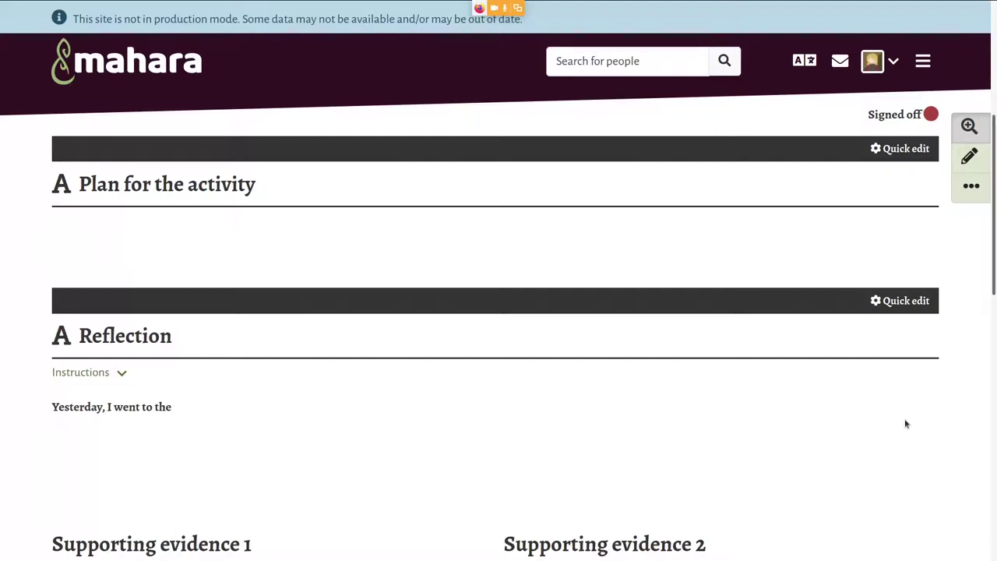
scroll(923, 421, up, 2)
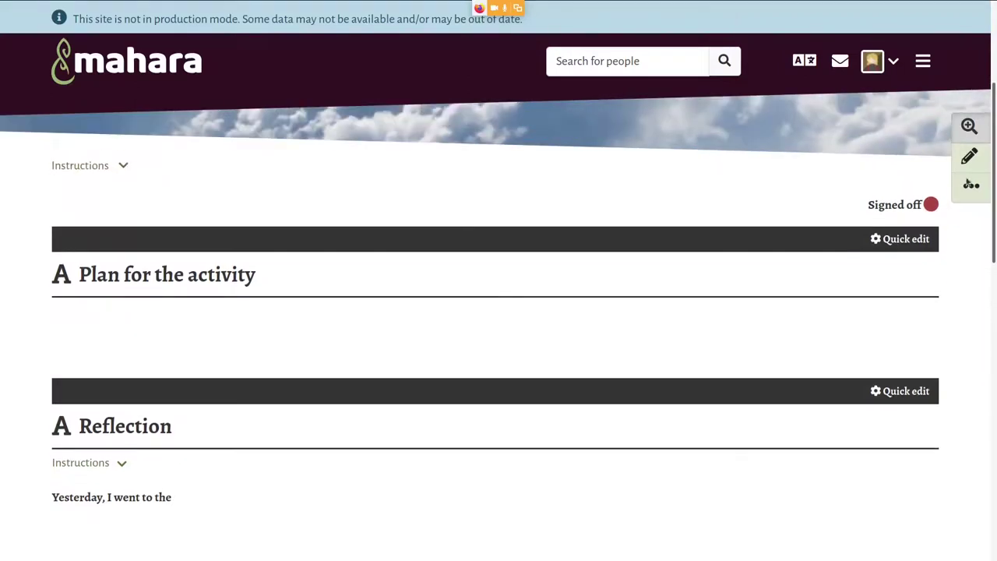
click(969, 126)
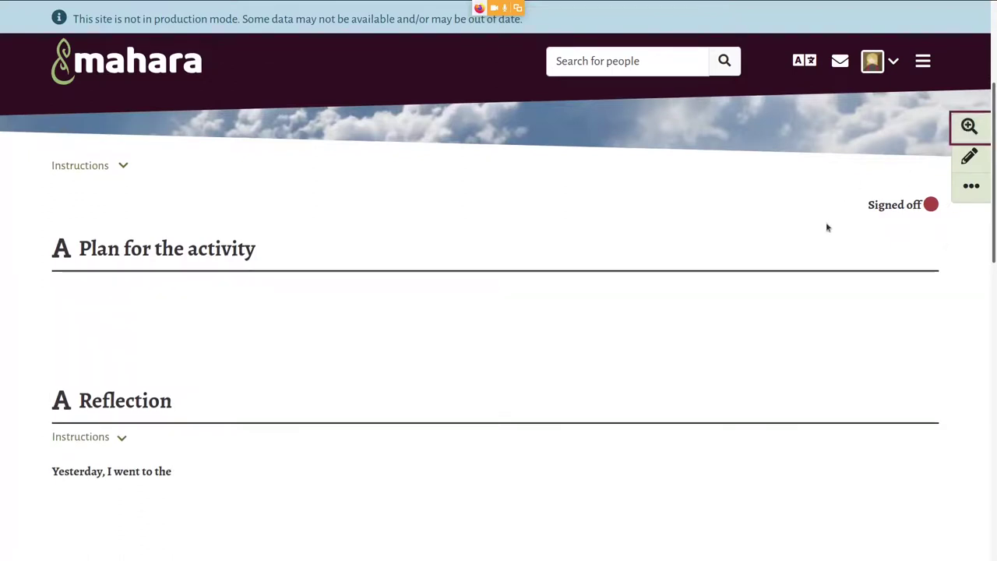
Go to the Activity 2 reflection page of the Trimester 3 collection and examine its sign-off and verification indicators.
scroll(912, 253, up, 5)
click(858, 164)
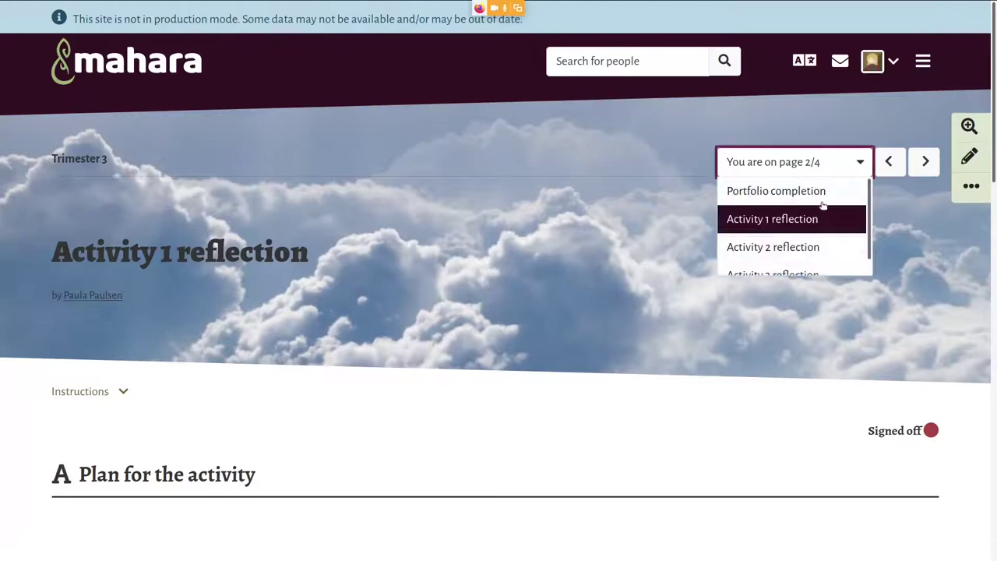
click(783, 247)
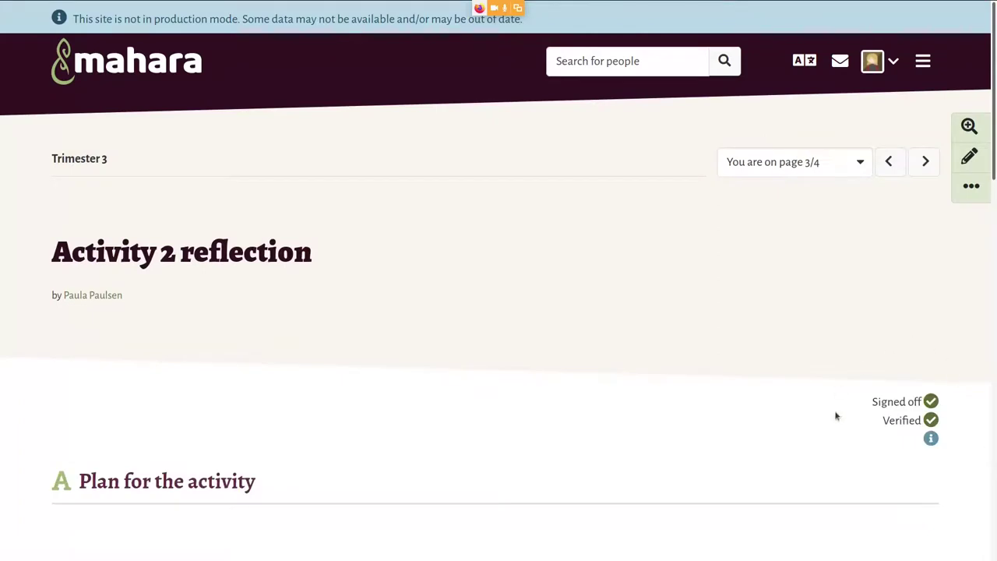
scroll(962, 452, down, 1)
scroll(962, 452, down, 2)
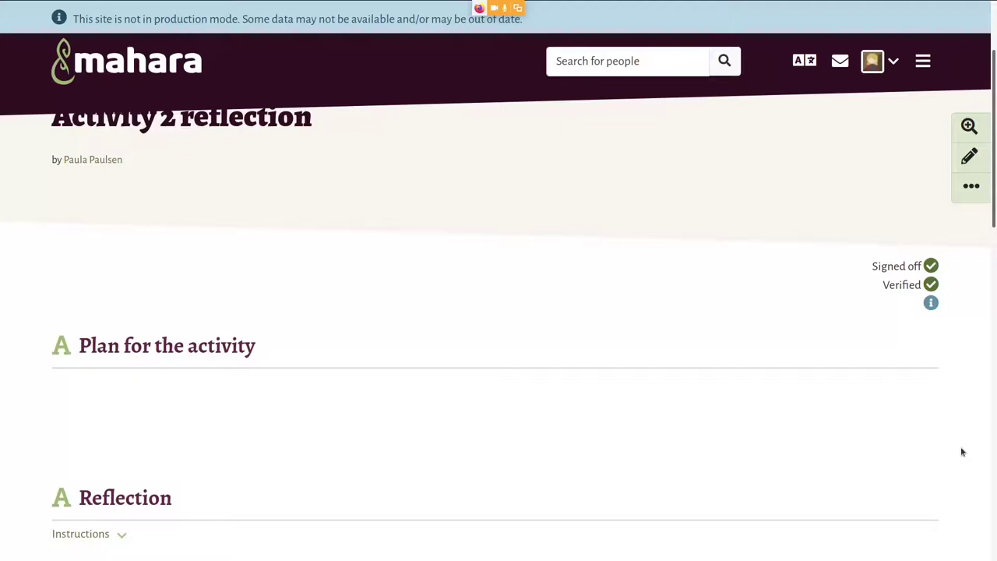
scroll(962, 452, up, 2)
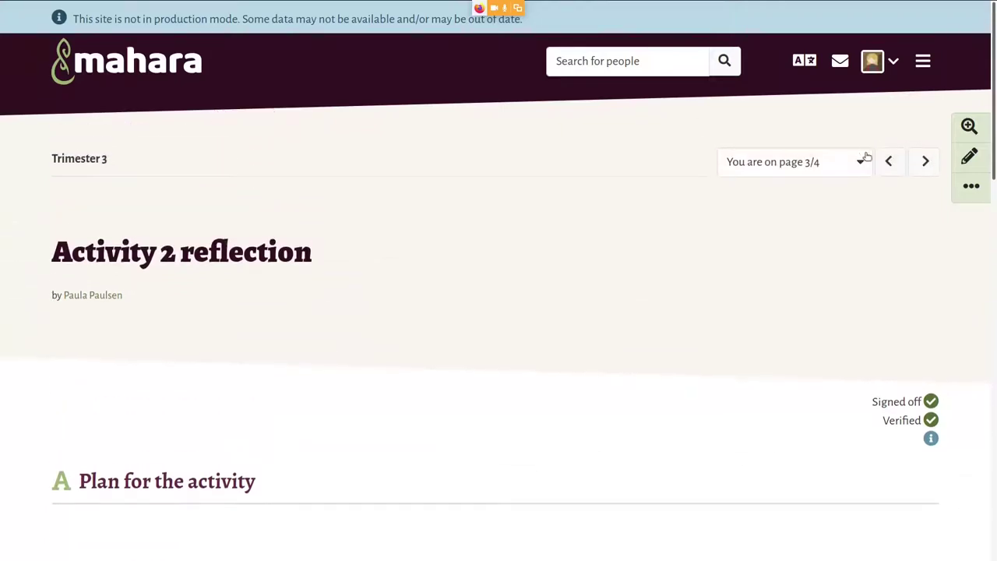
Go to the collection's Portfolio completion page and sign off the Activity 1 reflection page.
click(863, 160)
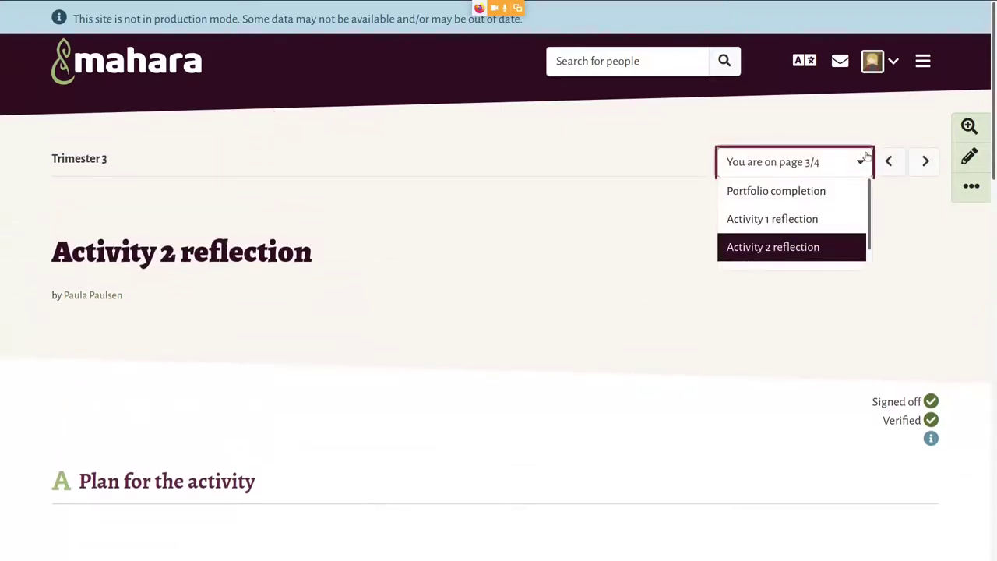
click(798, 191)
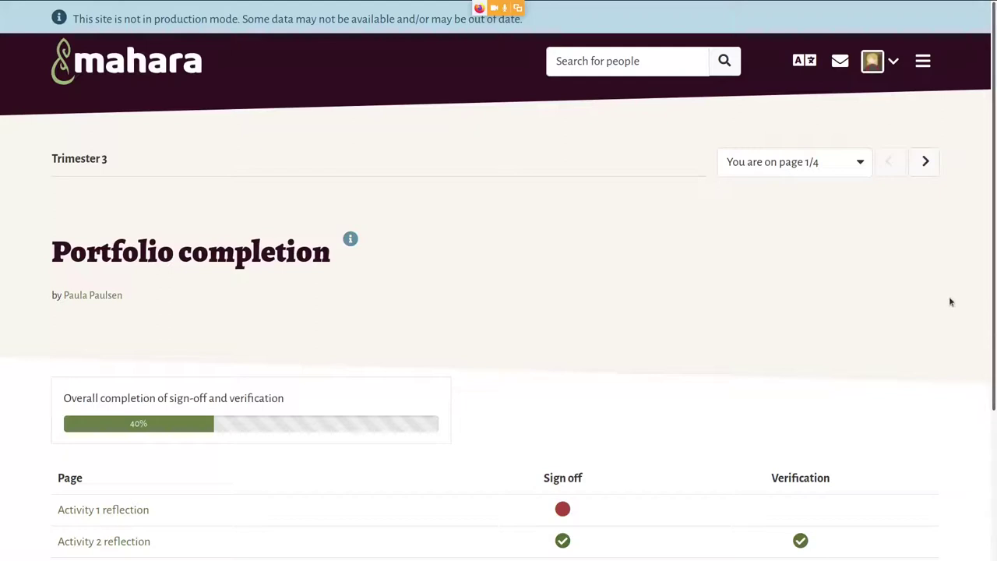
scroll(949, 303, down, 2)
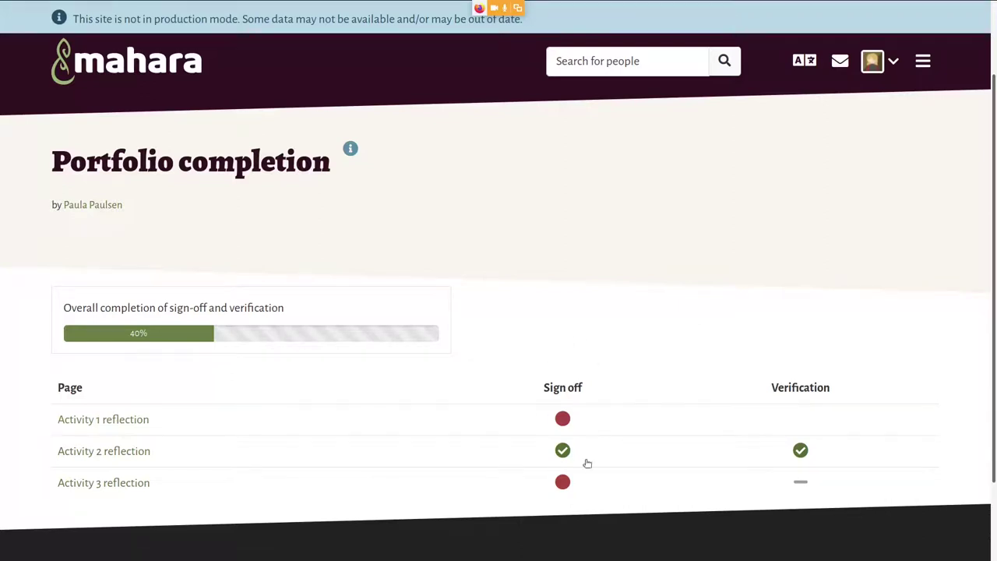
click(562, 419)
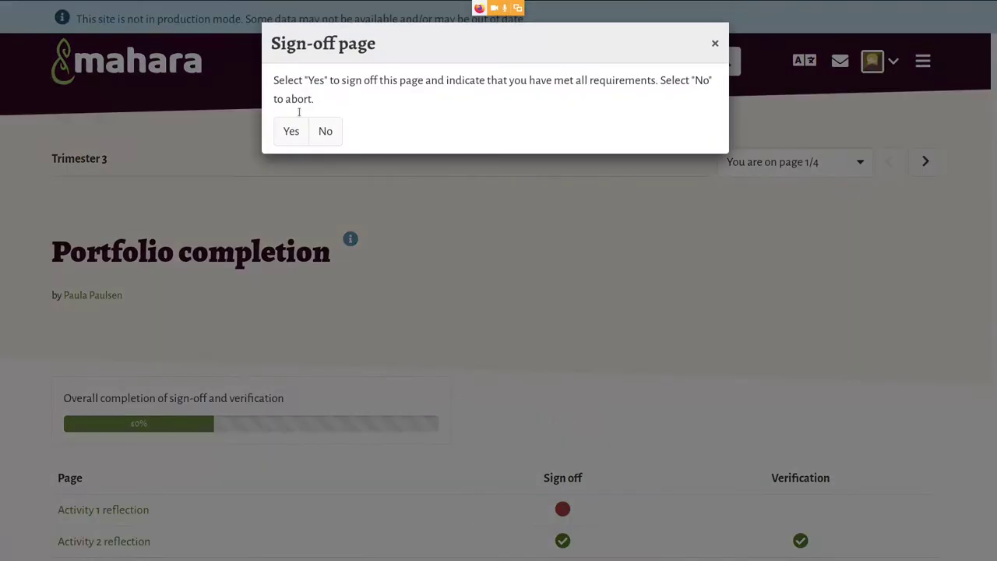
click(292, 131)
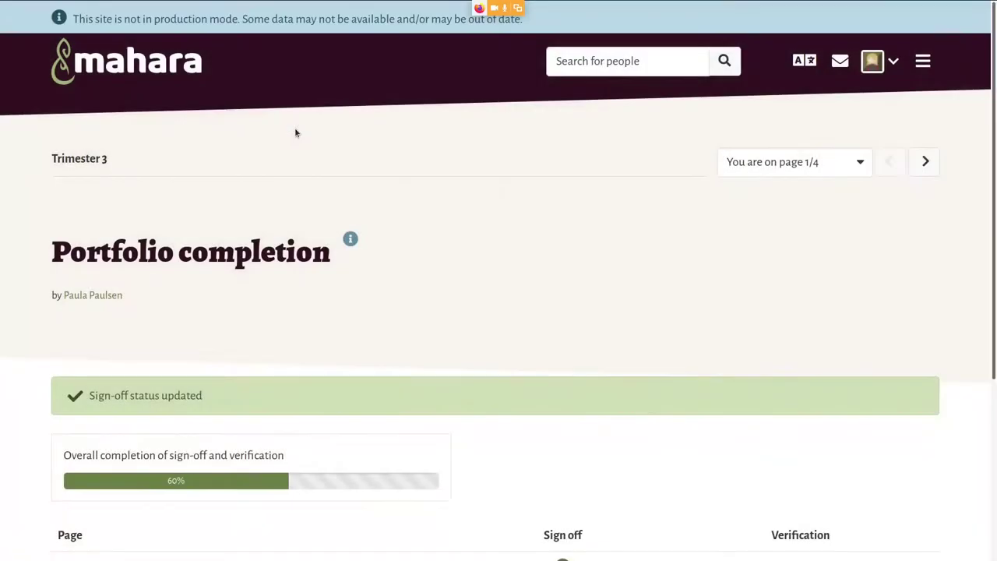
scroll(646, 417, down, 3)
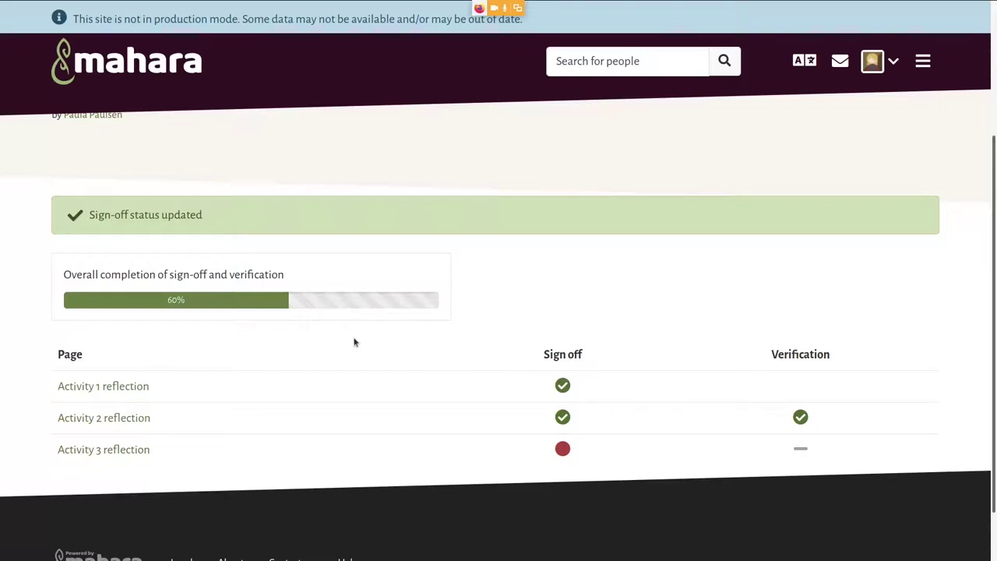
scroll(723, 371, down, 2)
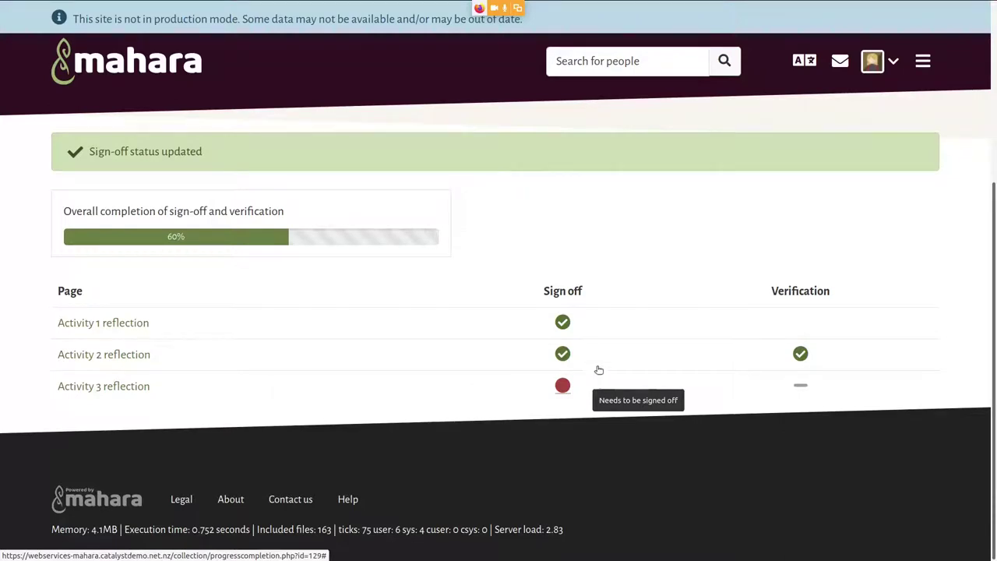
scroll(667, 243, up, 2)
scroll(667, 243, up, 2)
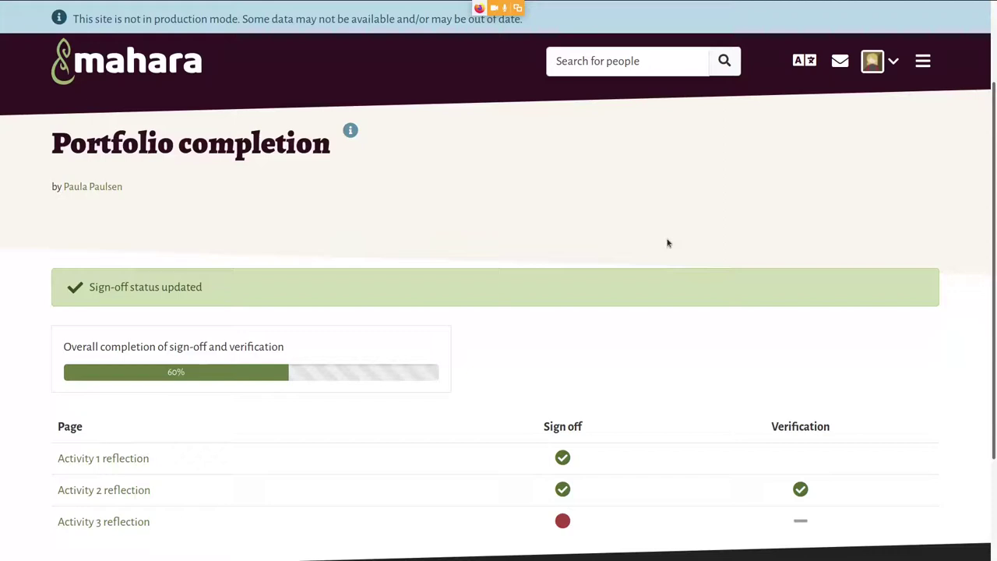
Switch to the Moodle course Catalyst and open the last Portfolio assignment under Assignment testing.
mouse_move(292, 4)
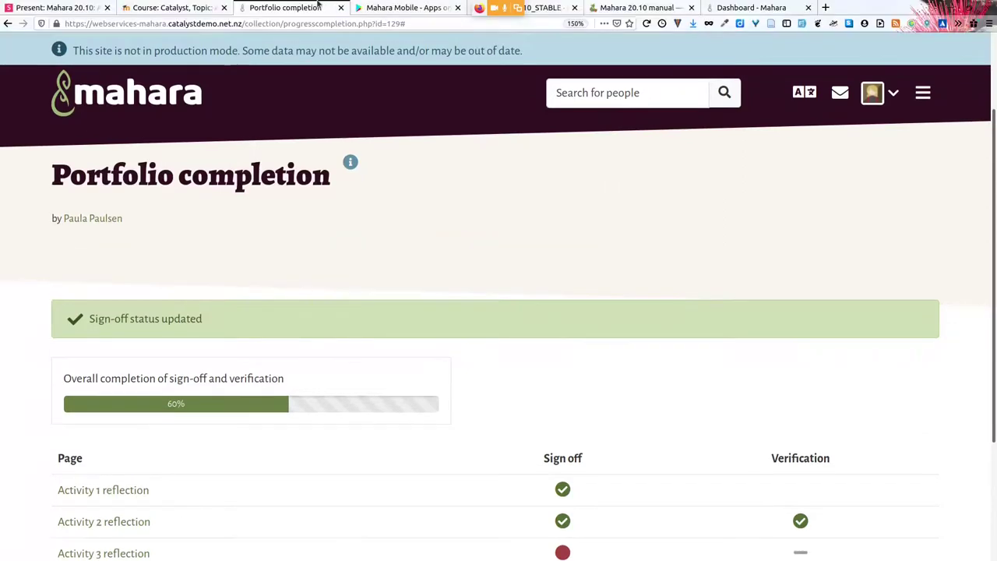
click(188, 8)
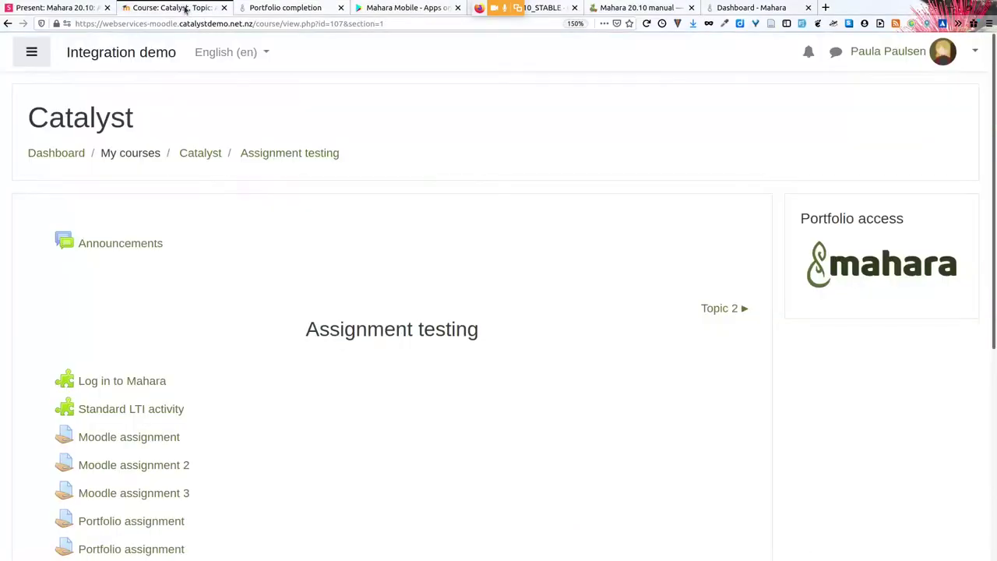
scroll(657, 393, down, 5)
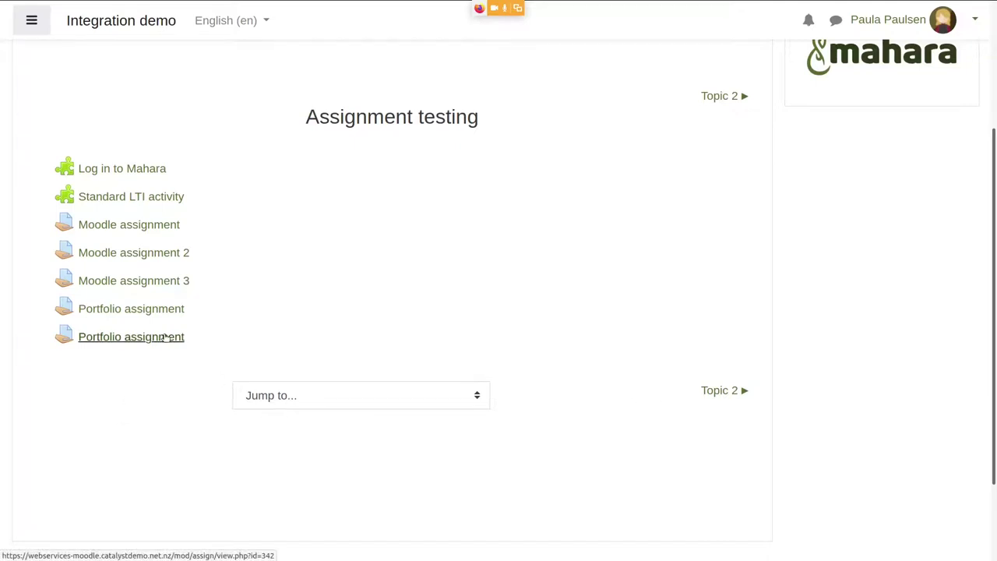
click(165, 336)
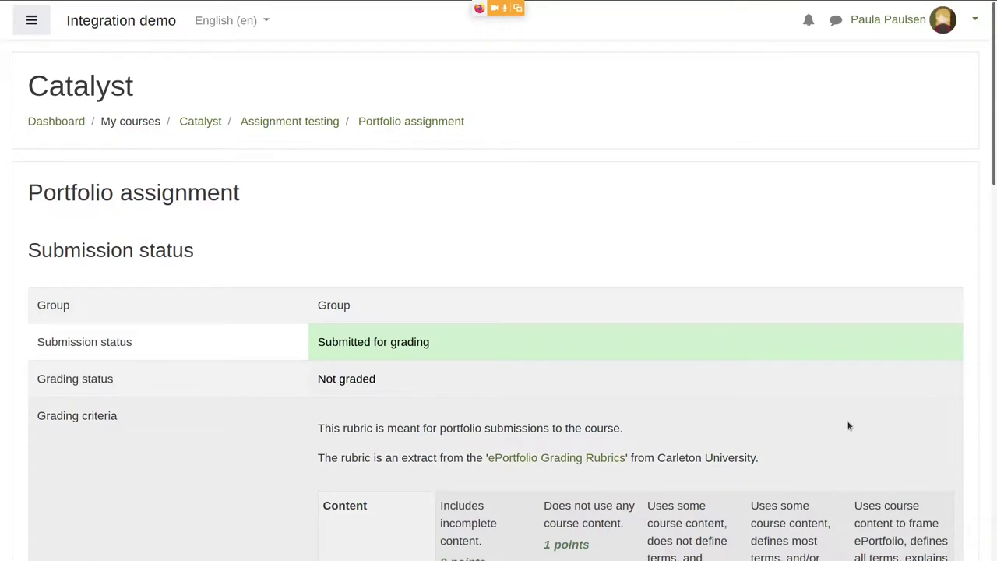
Edit the assignment submission to use the Trimester 2 collection and save the changes.
scroll(849, 426, down, 5)
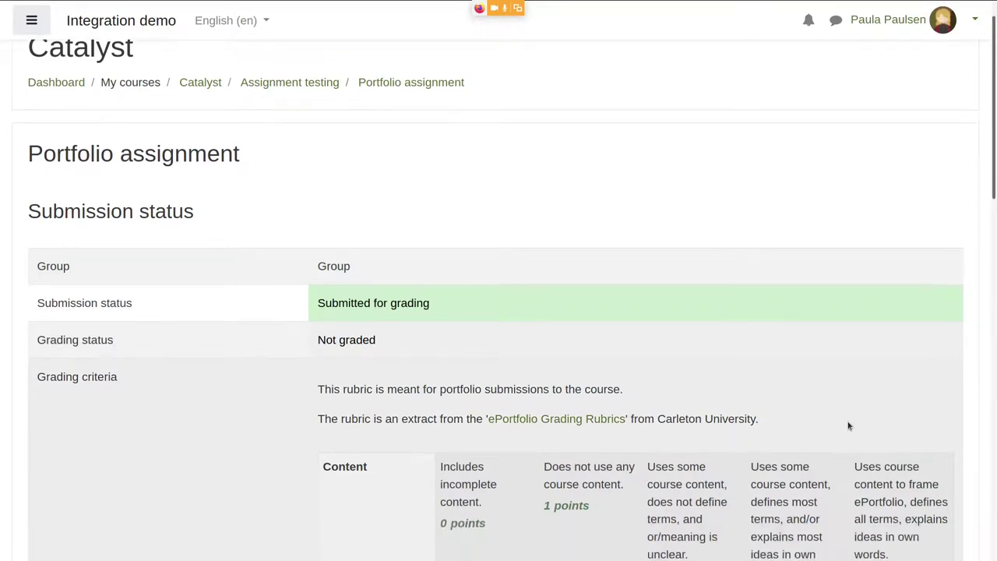
scroll(849, 426, down, 10)
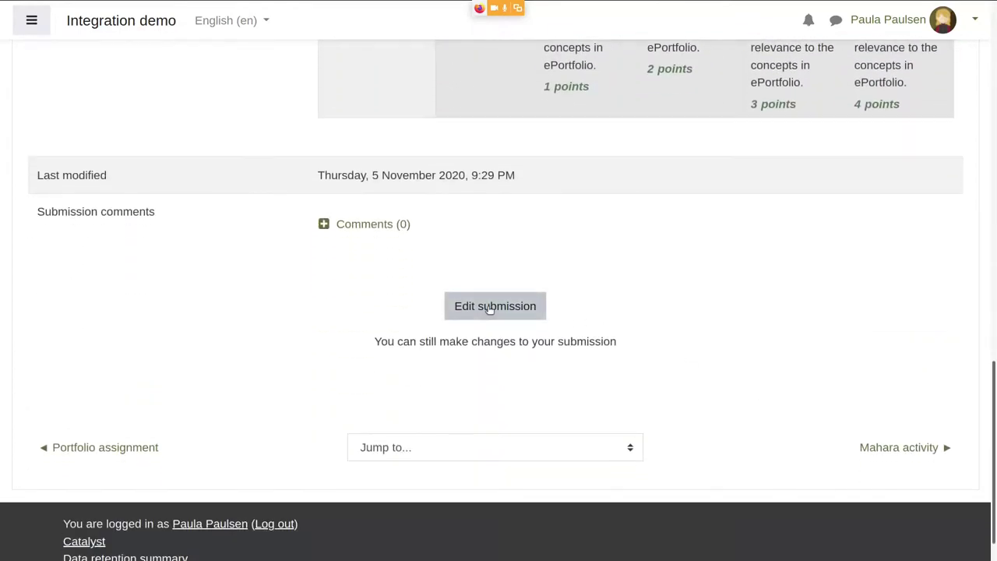
click(489, 308)
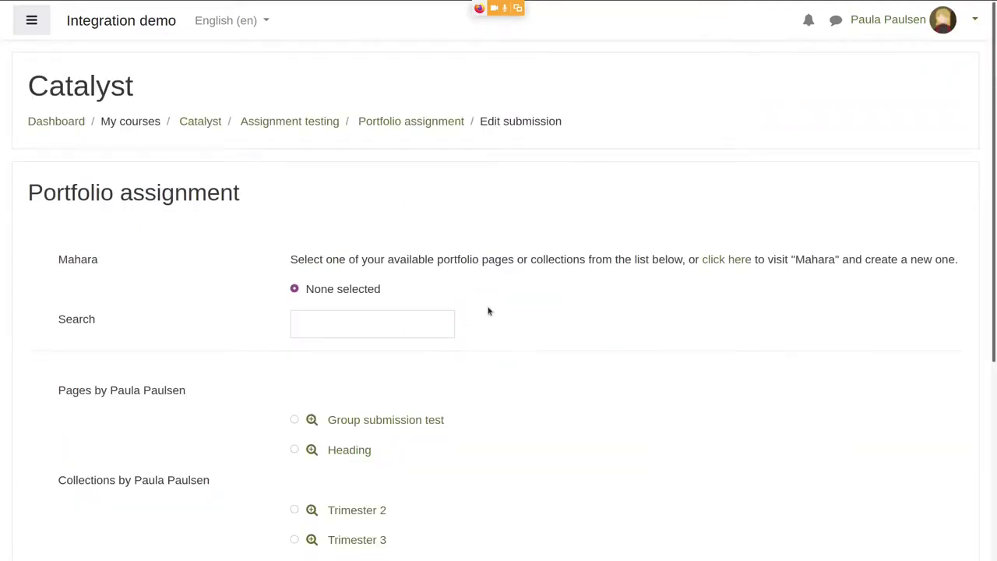
scroll(489, 311, down, 3)
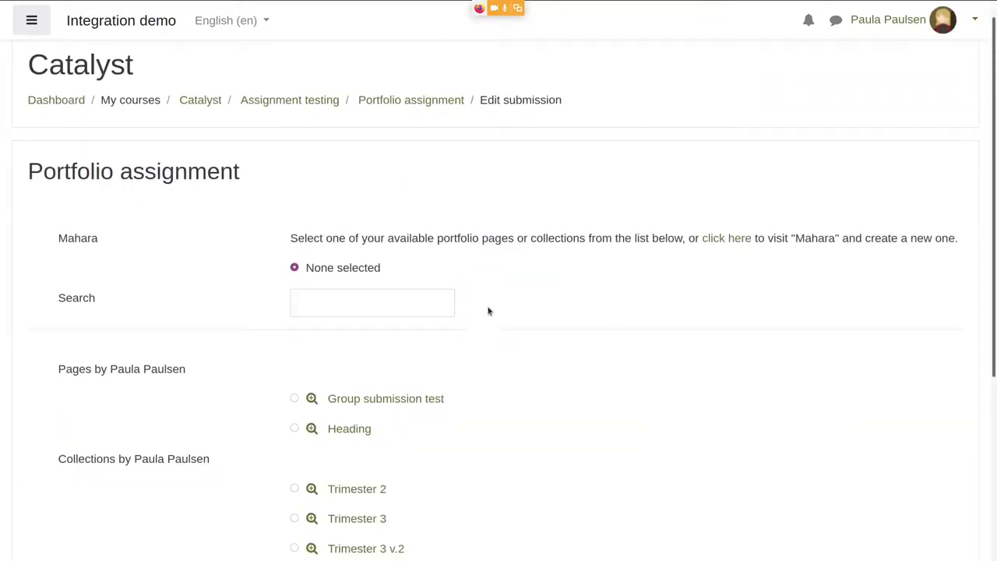
scroll(488, 311, down, 3)
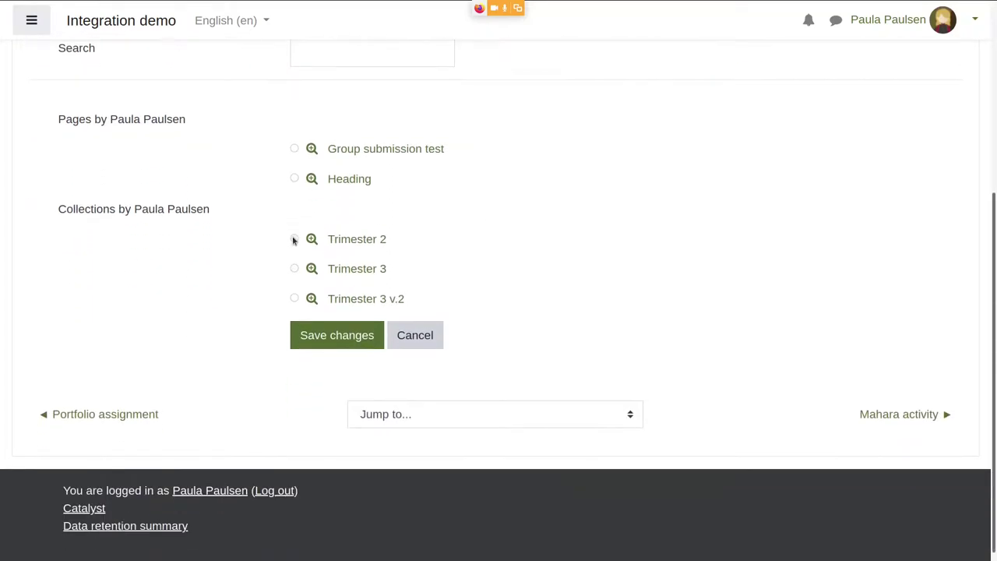
click(294, 238)
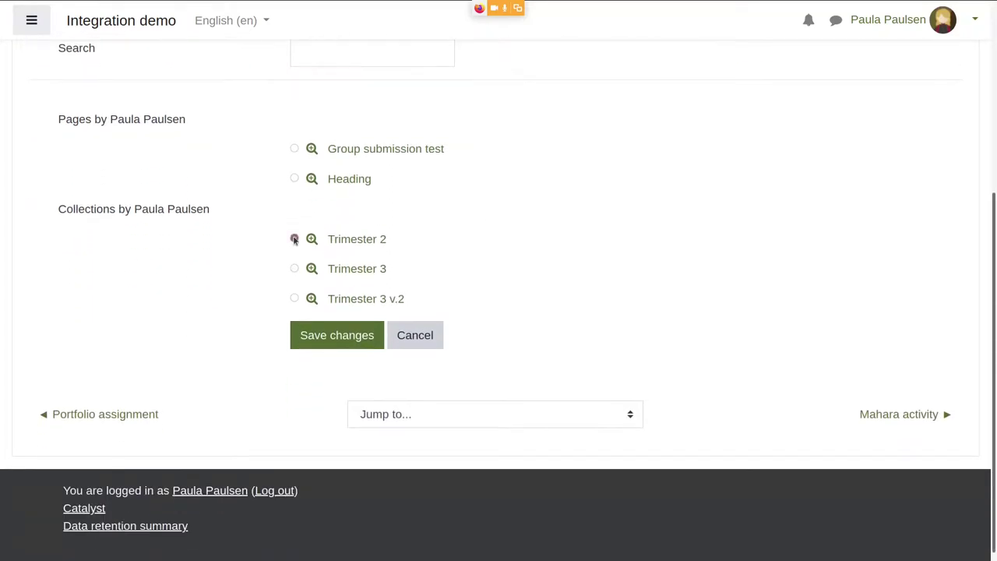
click(324, 336)
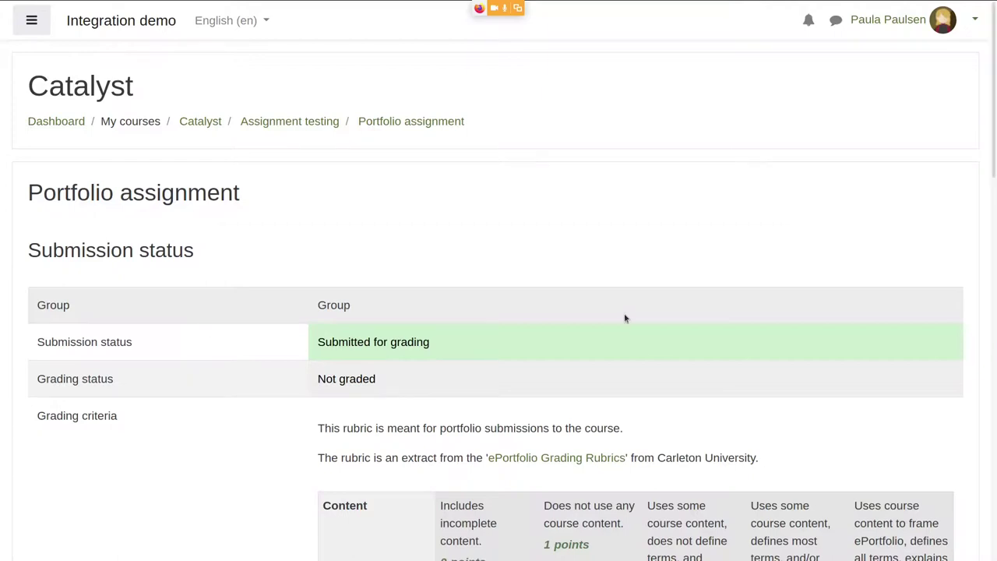
Switch to the teacher's Firefox window and open the settings of the last Portfolio assignment under Assignment testing.
key(alt+Tab)
key(alt+Tab)
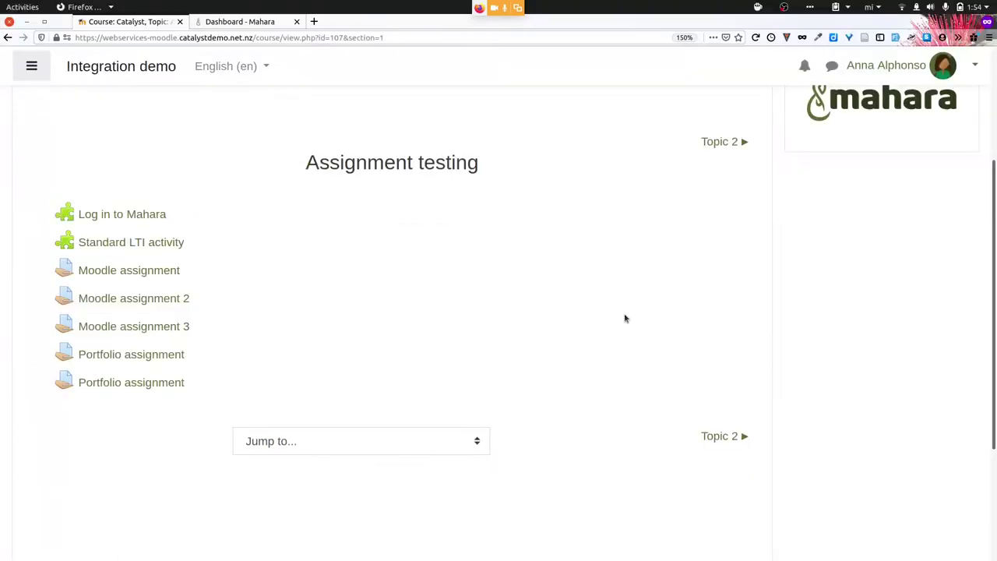
click(150, 386)
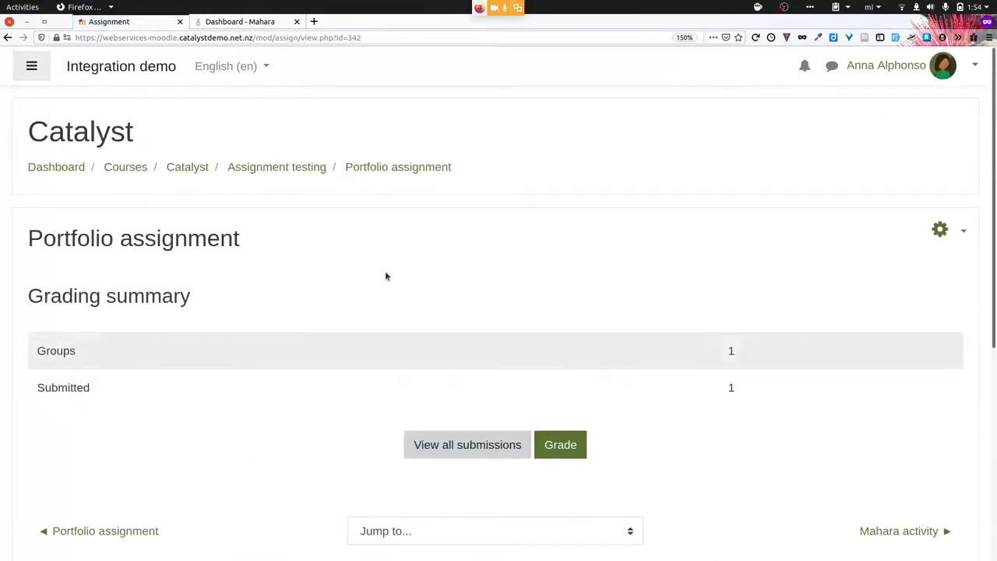
click(942, 228)
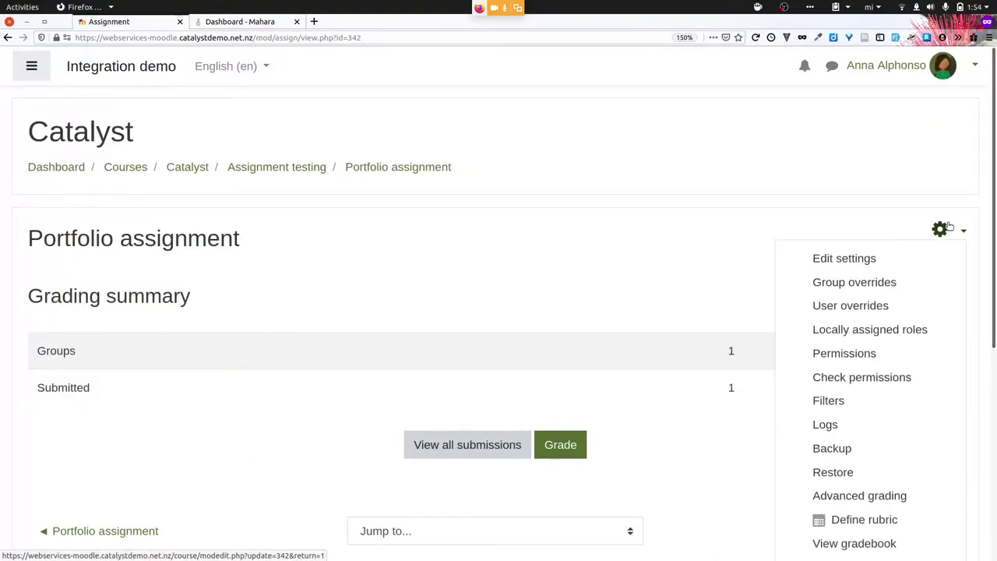
click(841, 260)
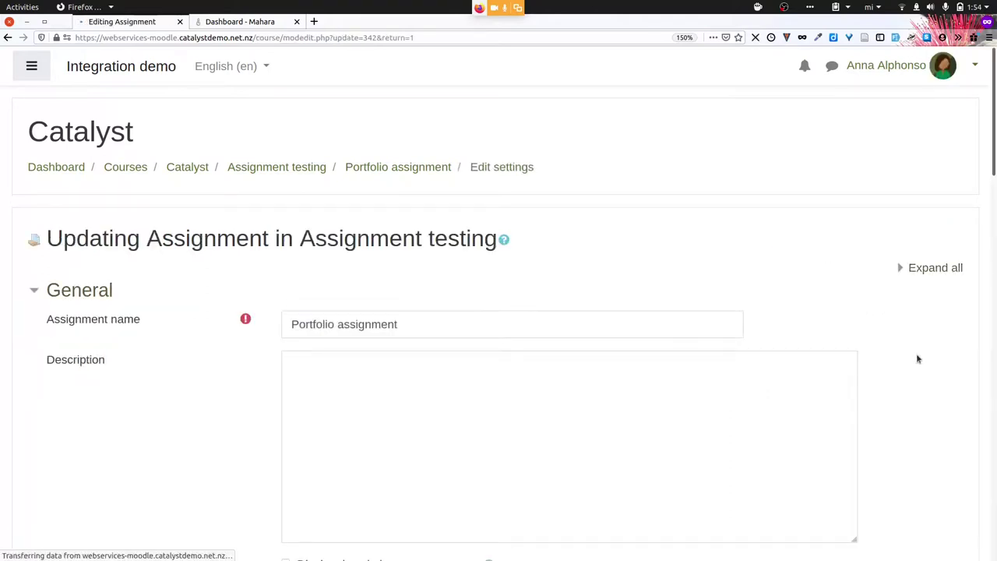
Examine the available Lock submitted pages options in the assignment's Submission types settings, leaving No selected.
scroll(917, 359, down, 10)
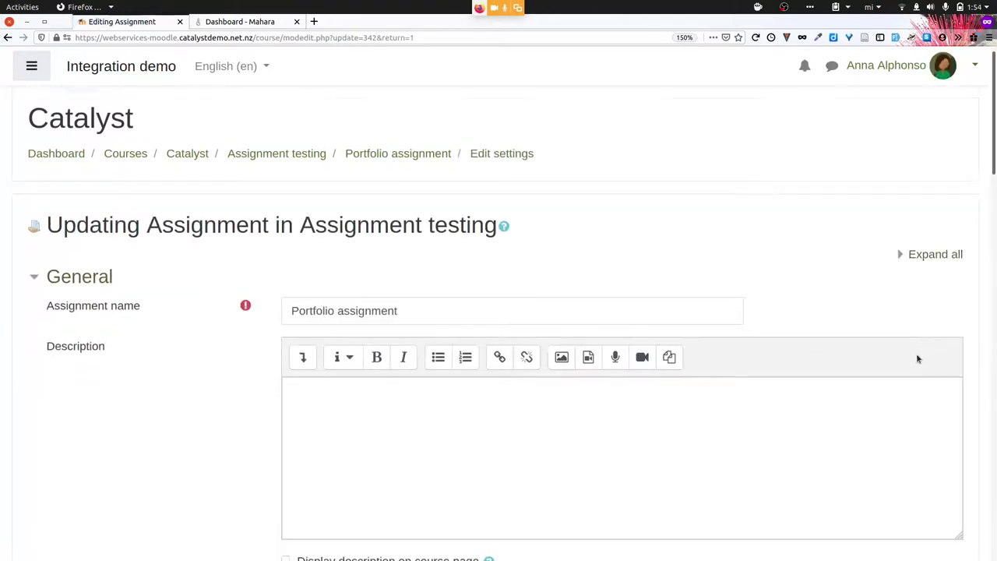
scroll(918, 359, down, 10)
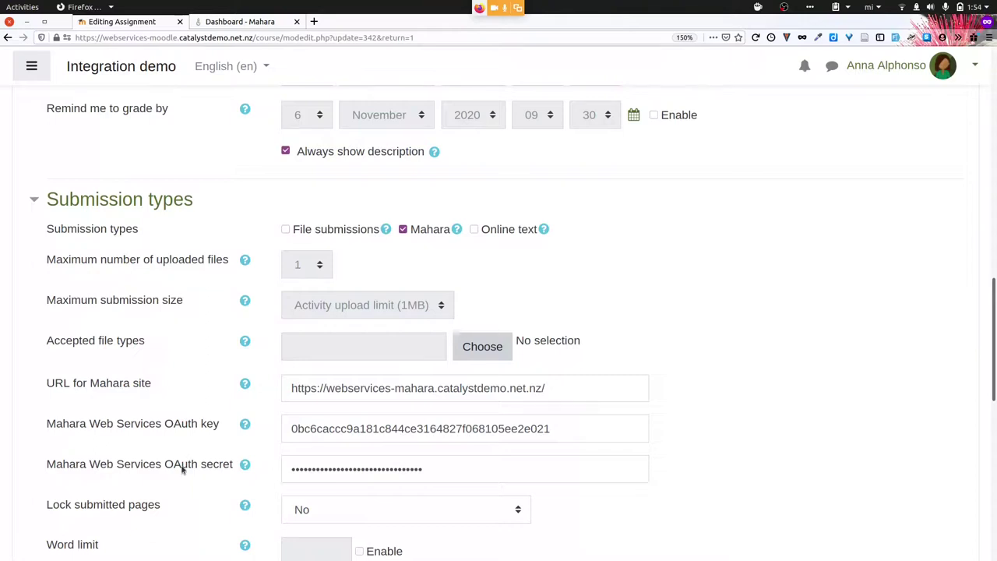
scroll(831, 536, down, 5)
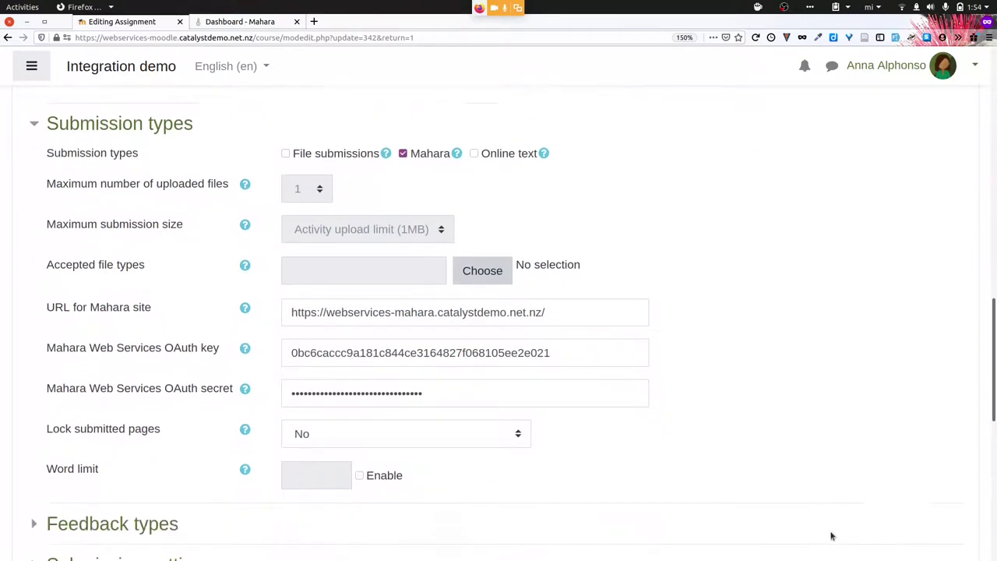
scroll(831, 536, down, 1)
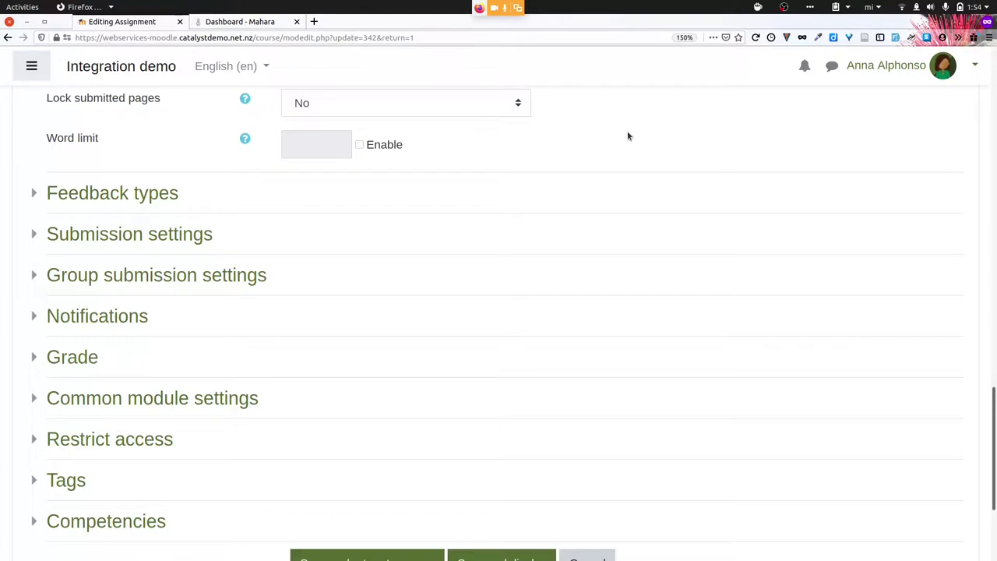
click(518, 108)
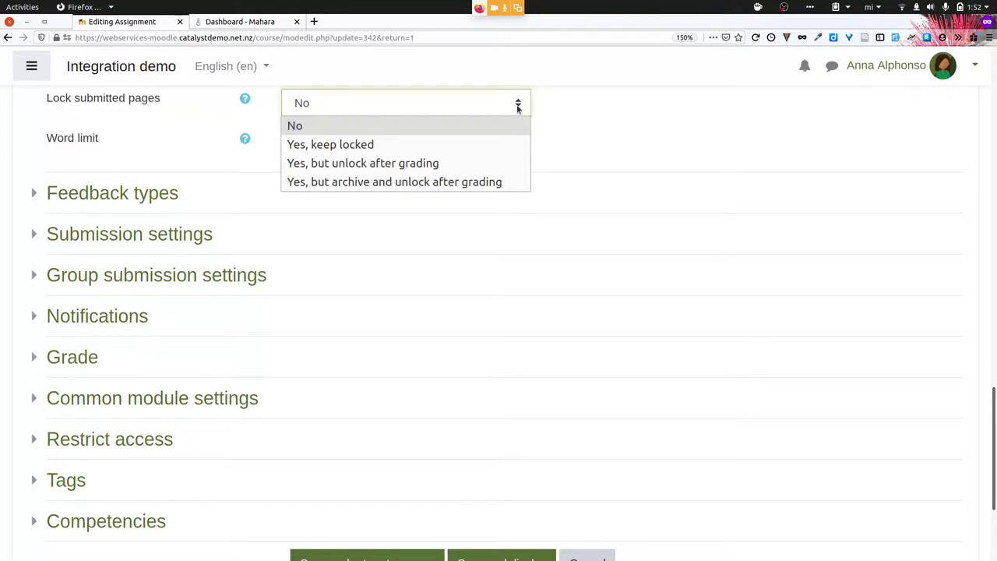
click(619, 122)
Save and display the Portfolio assignment, and view all its submissions in the grading table.
scroll(404, 359, down, 5)
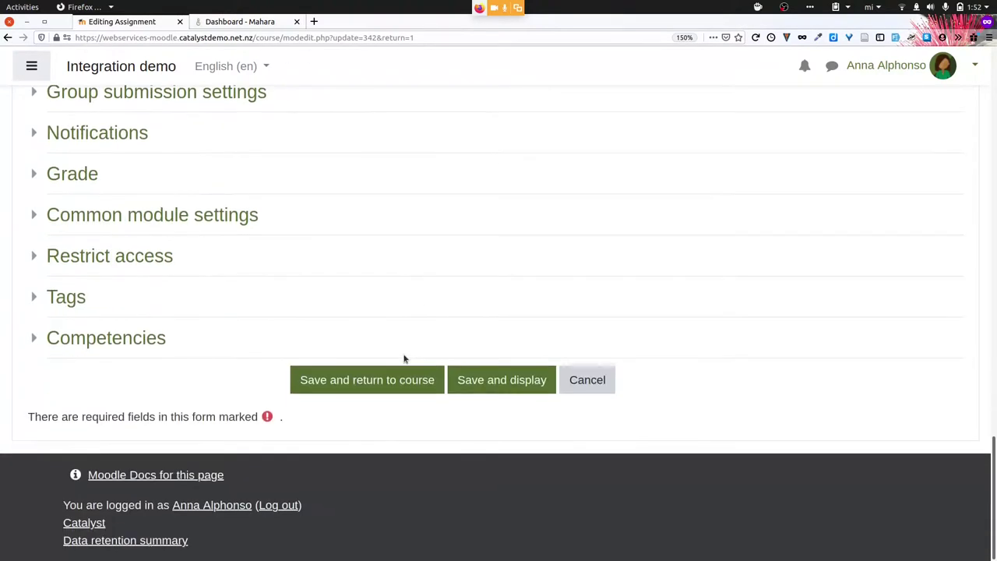
click(507, 381)
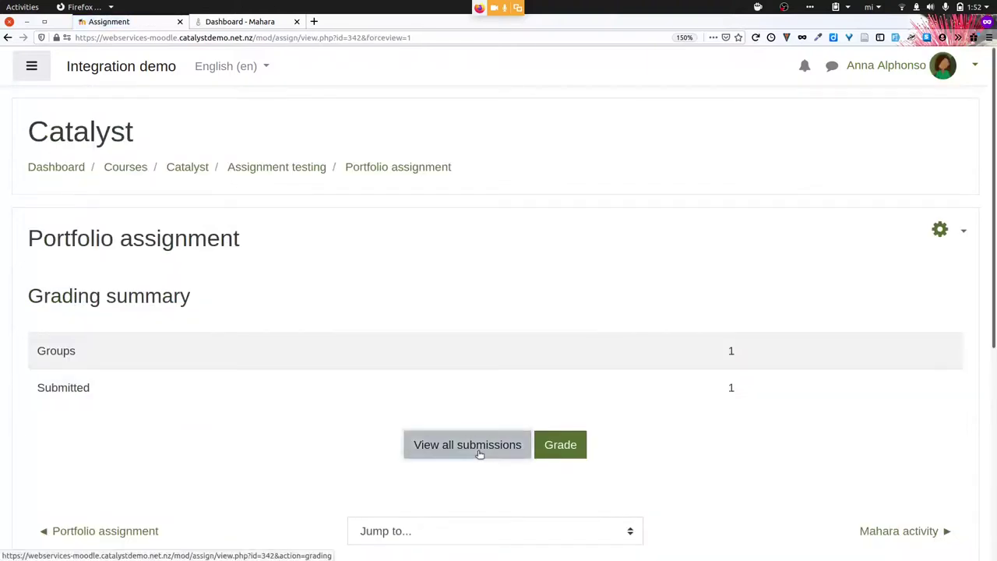
click(480, 454)
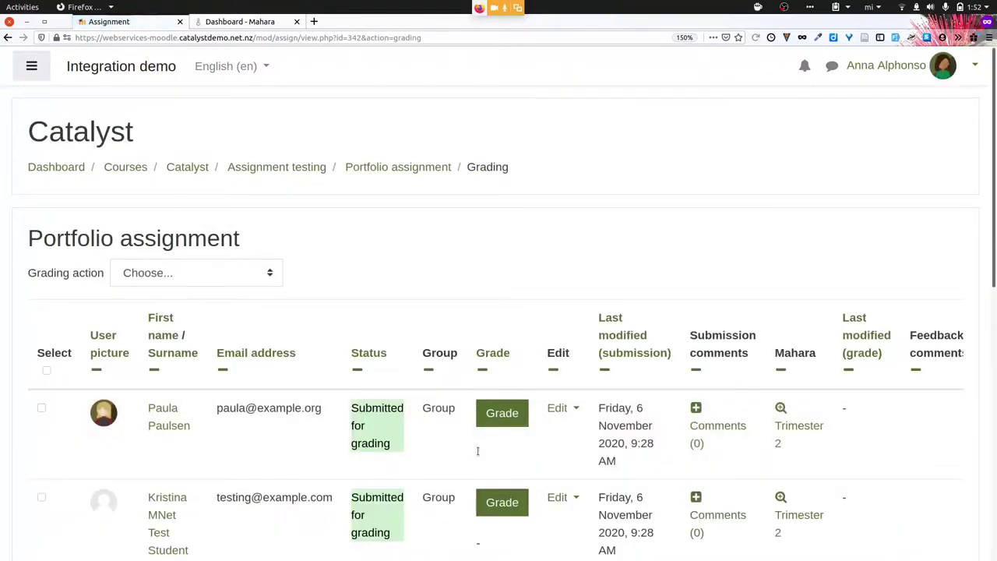
scroll(666, 249, down, 3)
scroll(666, 250, down, 3)
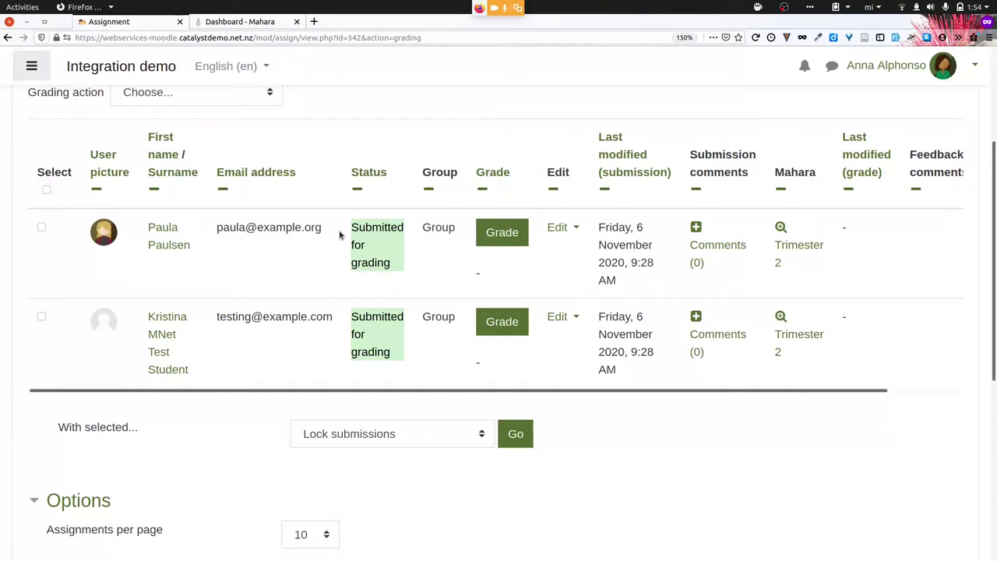
Switch to the student's Firefox window and browse the enlarged Mahara Mobile app screenshots on Google Play through to the login type selection.
key(alt+Tab)
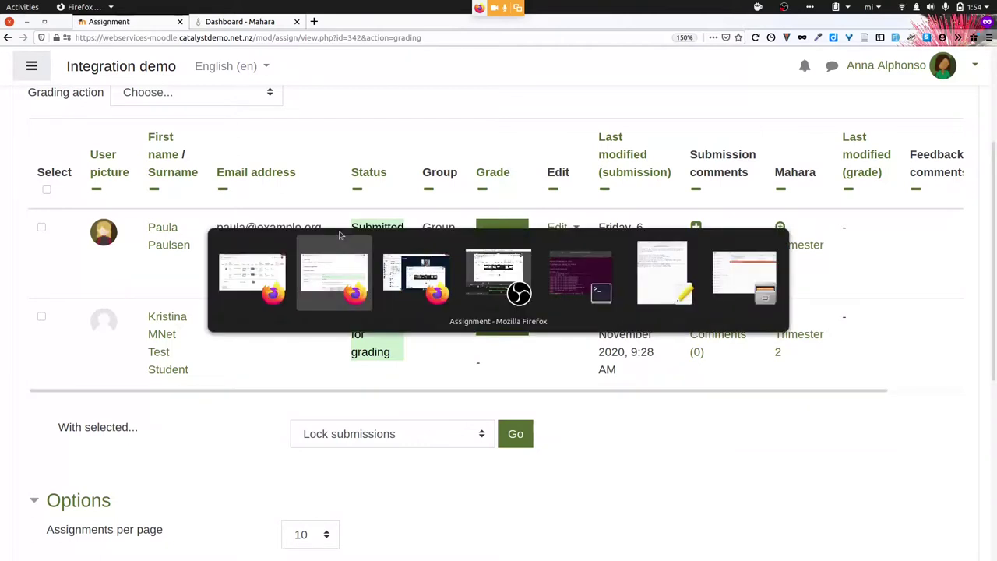
mouse_move(311, 4)
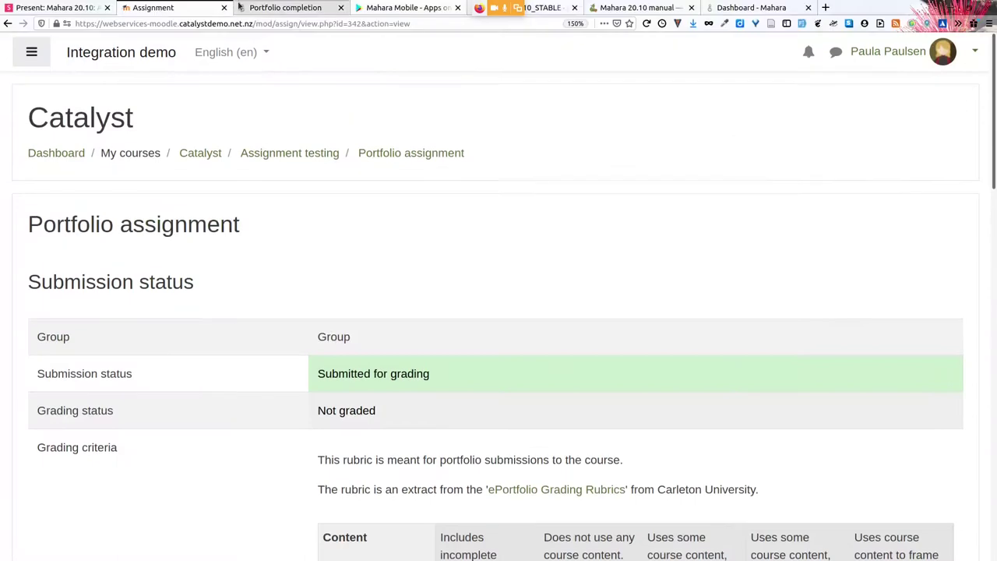
click(405, 8)
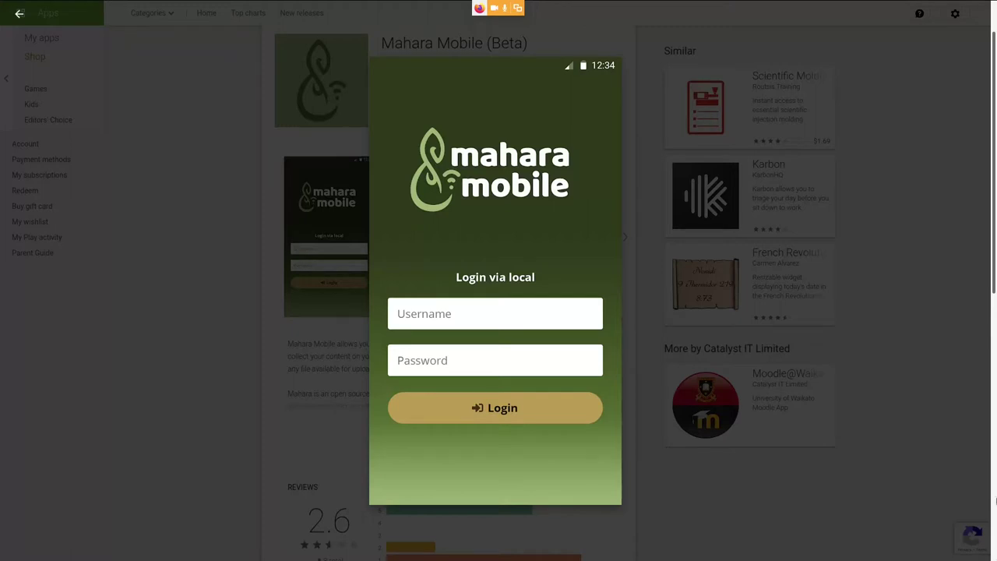
click(964, 295)
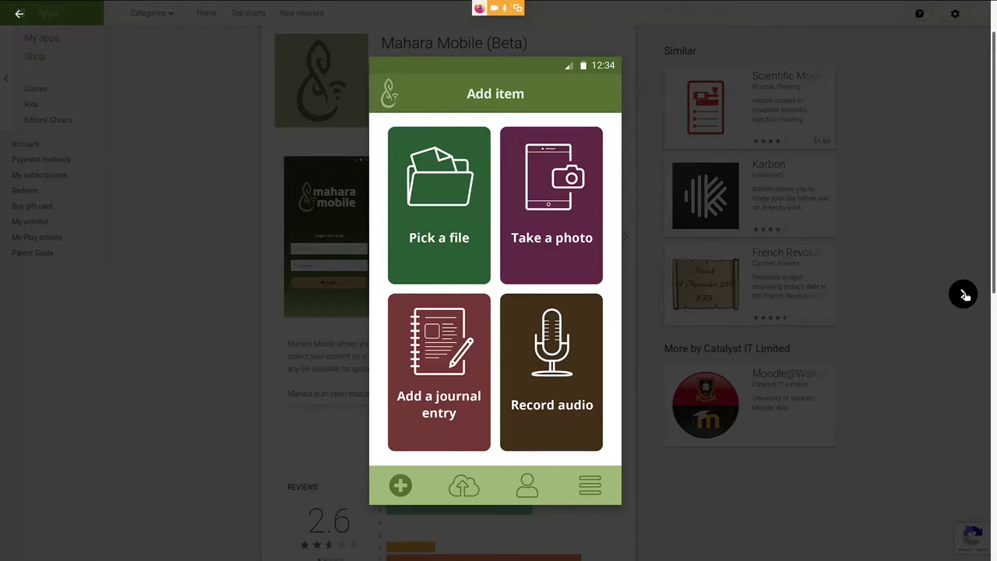
click(964, 295)
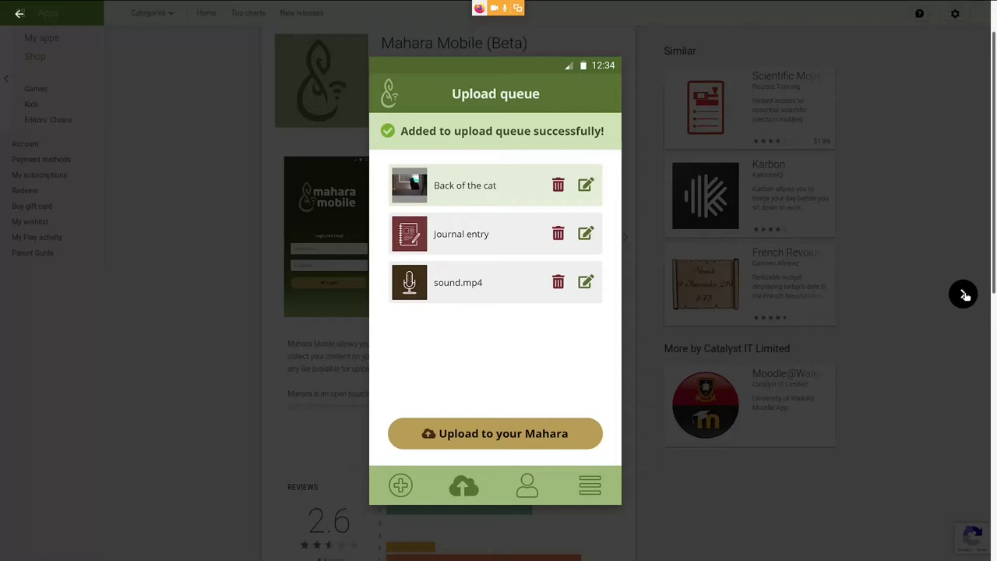
click(965, 294)
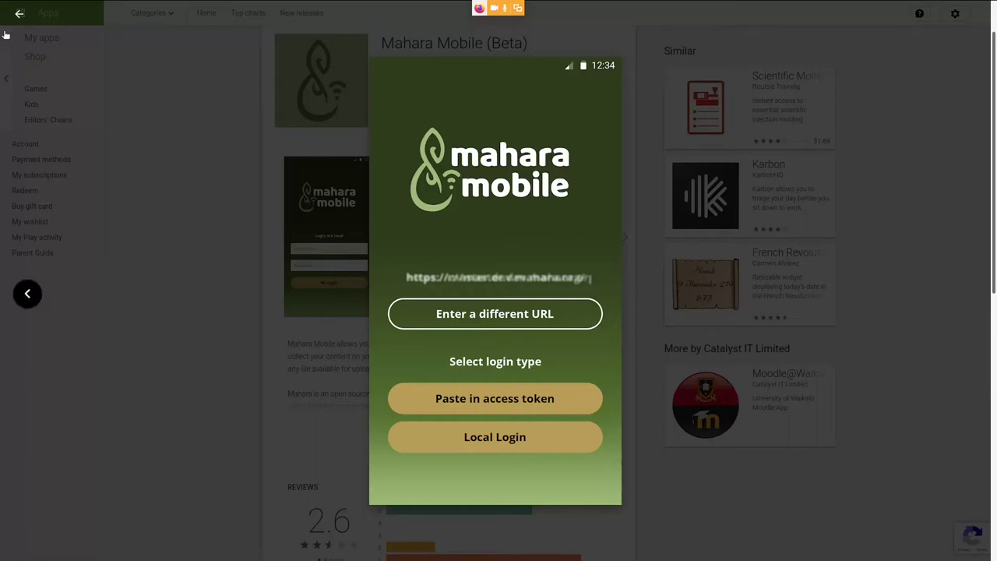
Go to the Mahara repository on GitLab and look through the Docker quick start in the Mahara Docker README.
mouse_move(17, 22)
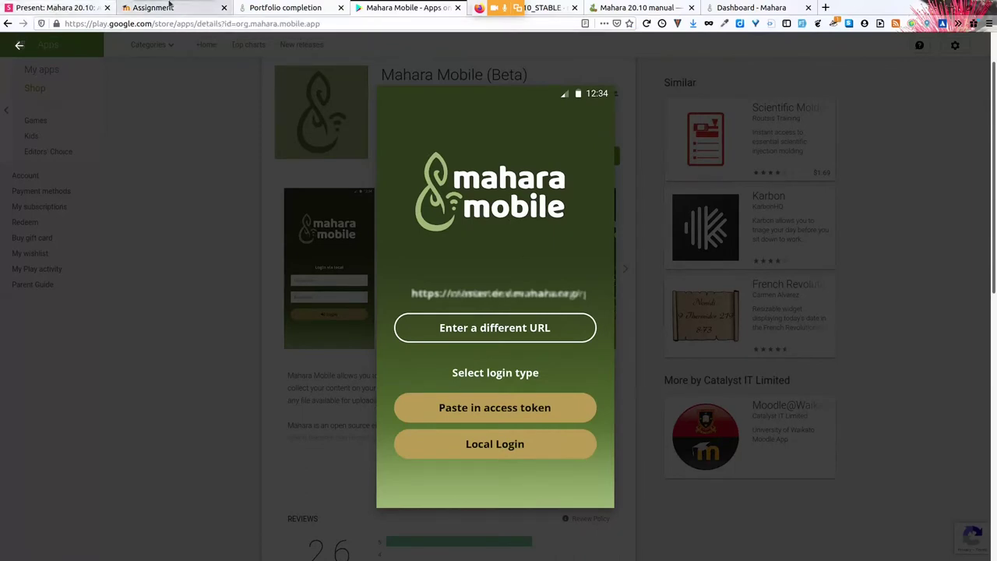
click(564, 6)
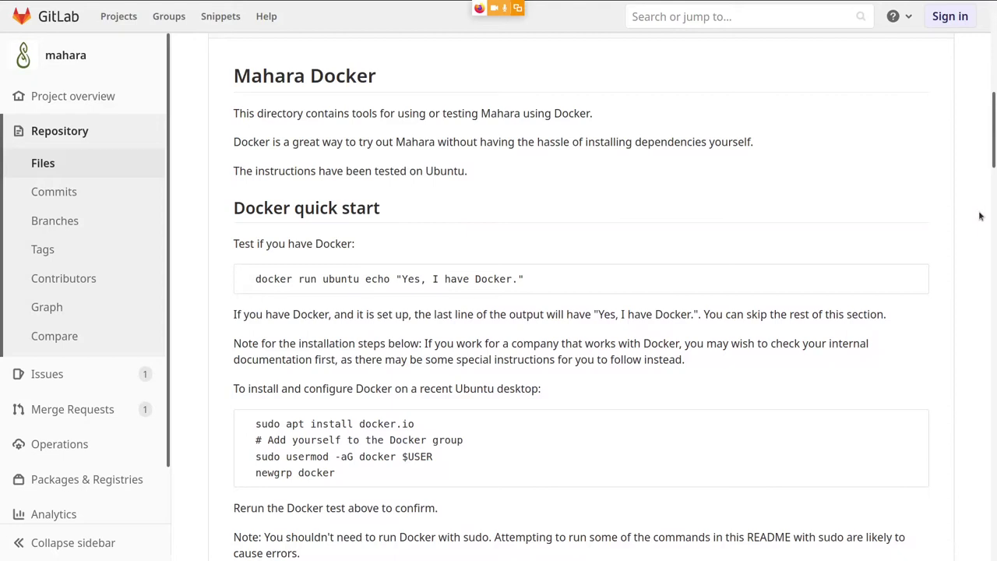
scroll(979, 216, up, 1)
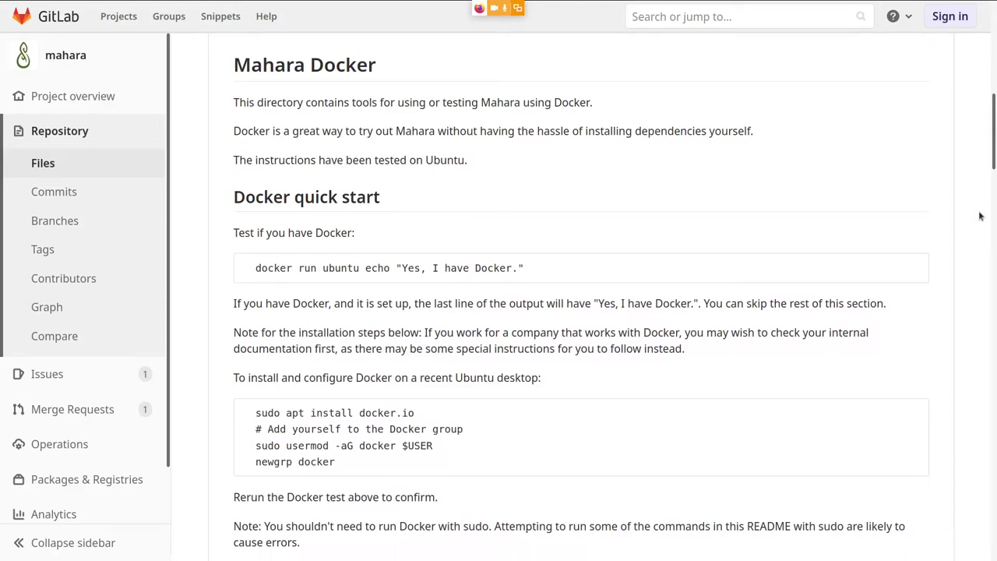
scroll(980, 216, down, 3)
scroll(980, 216, down, 1)
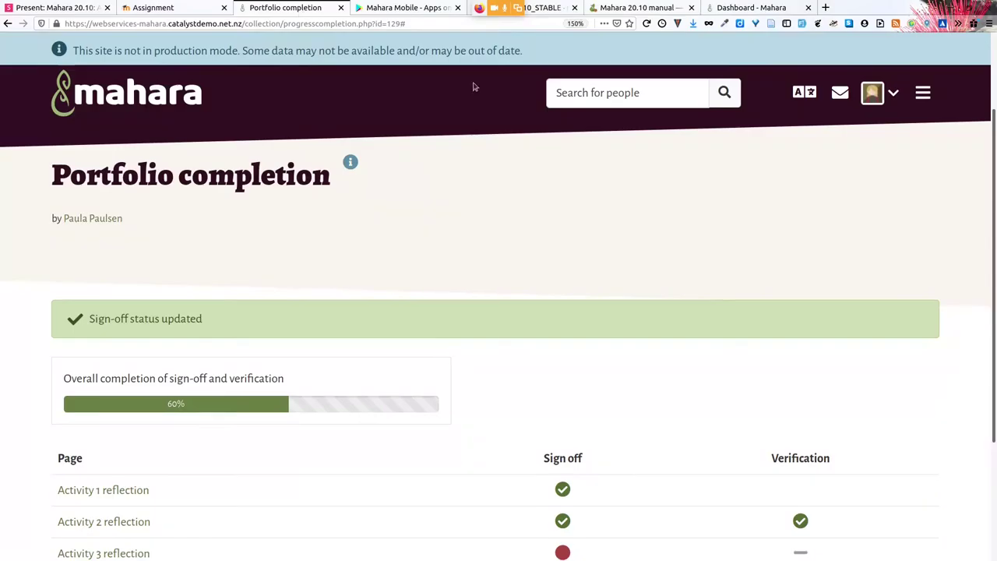
Return to the Trimester 3 collection's Portfolio completion page and highlight its page title.
scroll(734, 258, up, 2)
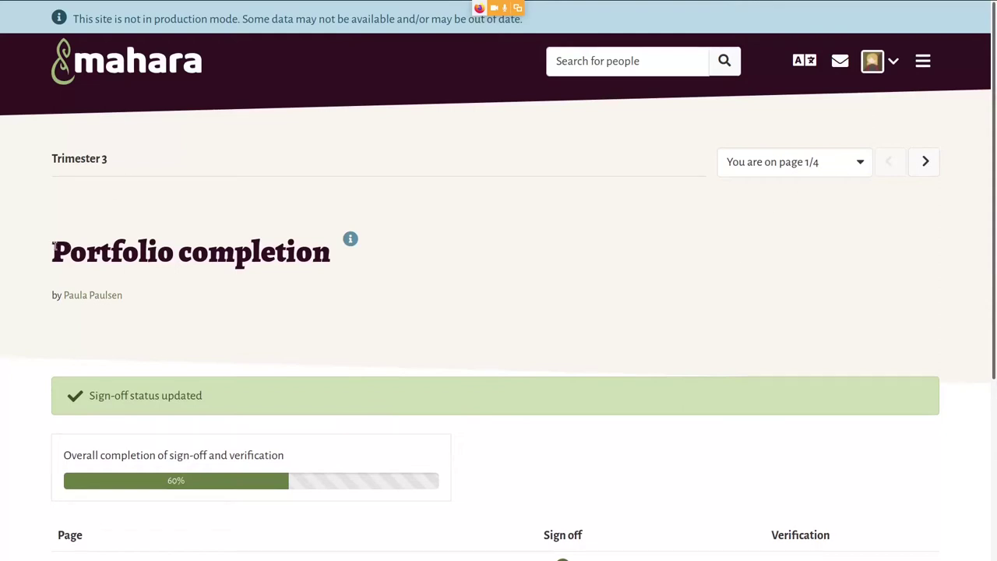
drag(53, 246, 338, 244)
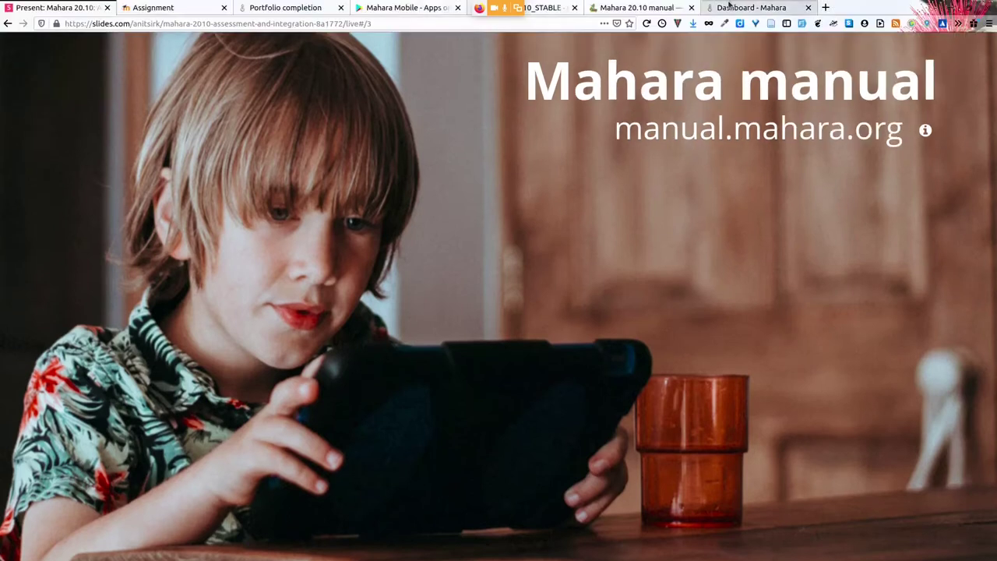
Go to the Mahara 20.10 manual, read its "What's new in Mahara 20.10?" chapter, and return to the presentation slide.
click(659, 9)
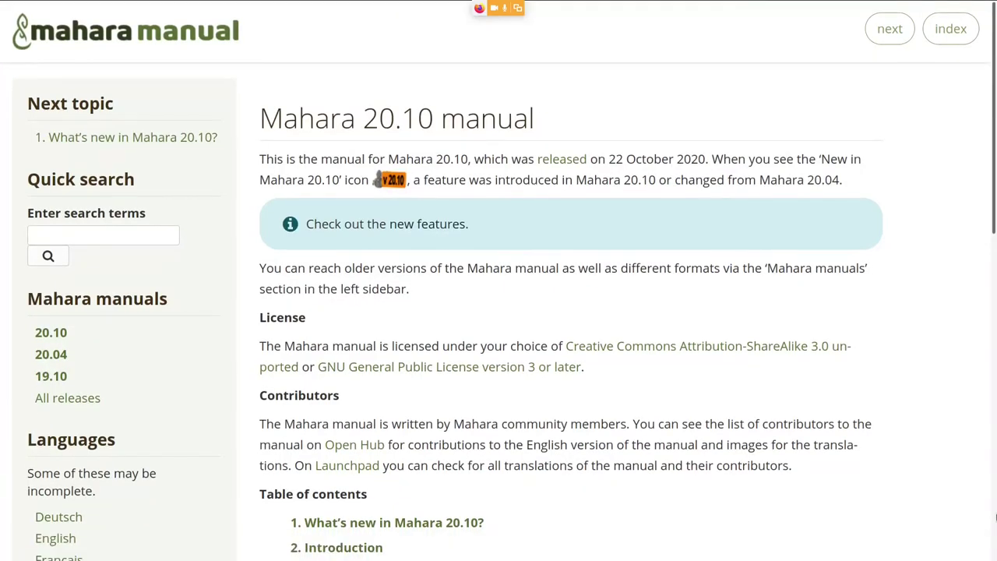
scroll(996, 517, down, 2)
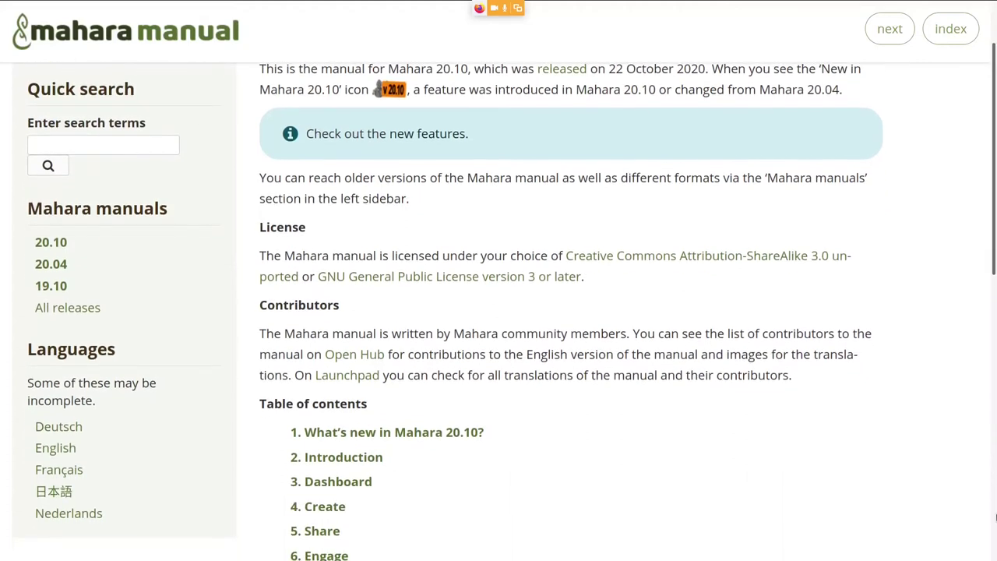
click(456, 436)
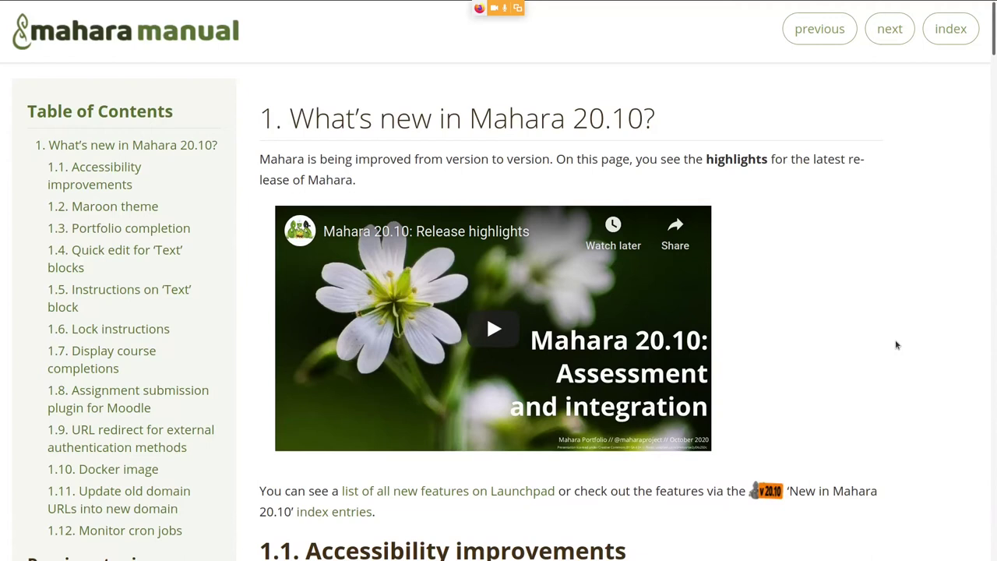
mouse_move(171, 4)
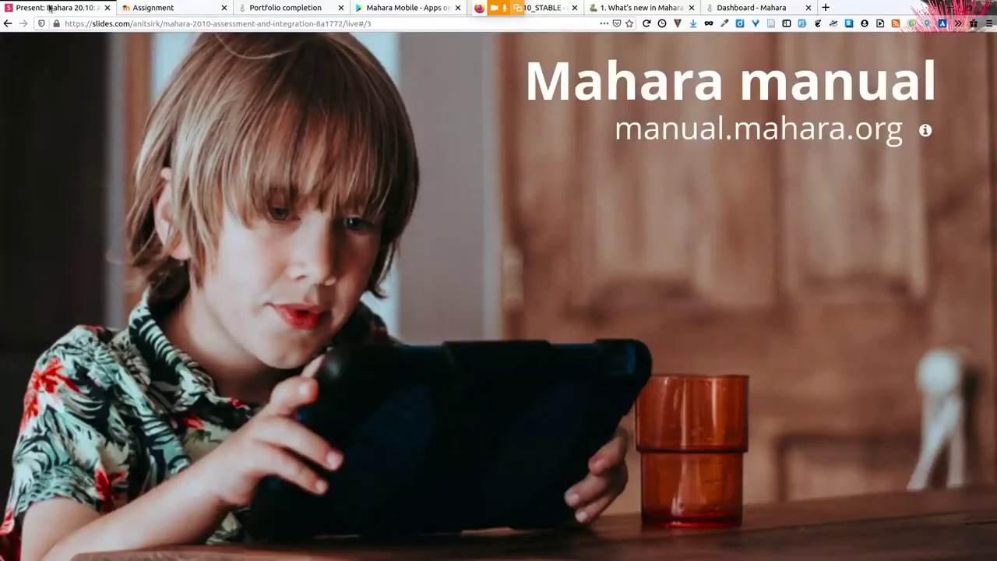